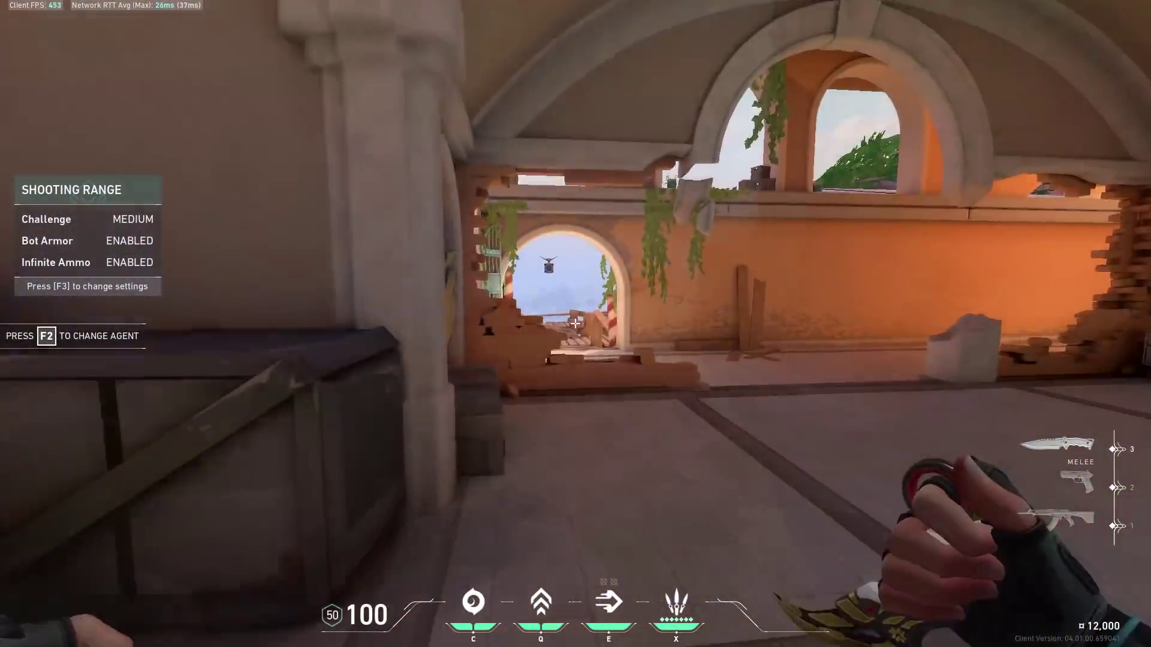
In VALORANT, walk through the arch onto the terrace, swapping between the Vandal and the knife
{"action": "key", "text": "1"}
{"action": "key", "text": "w"}
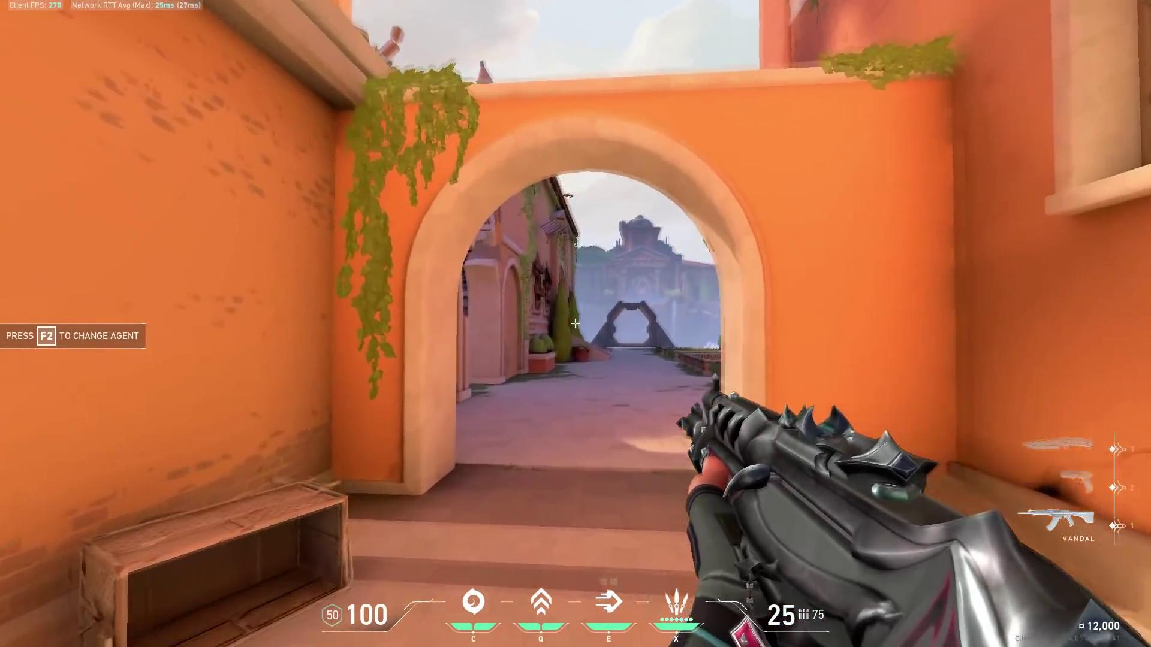
{"action": "key", "text": "3"}
{"action": "key", "text": "w"}
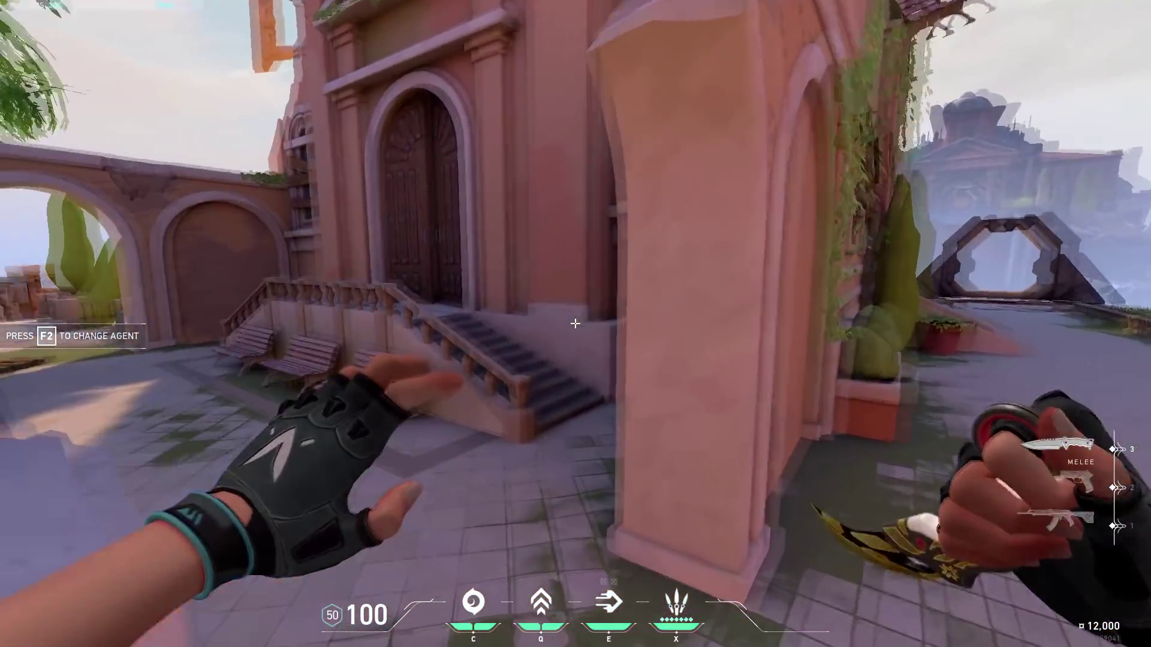
{"action": "key", "text": "w"}
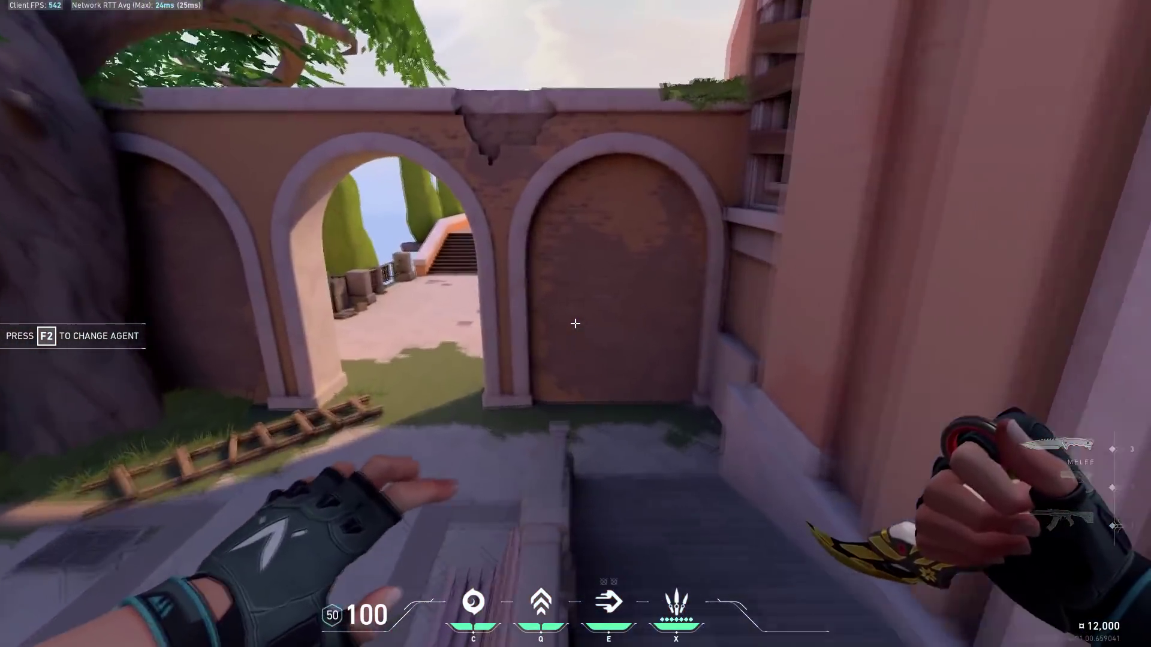
{"action": "key", "text": "w"}
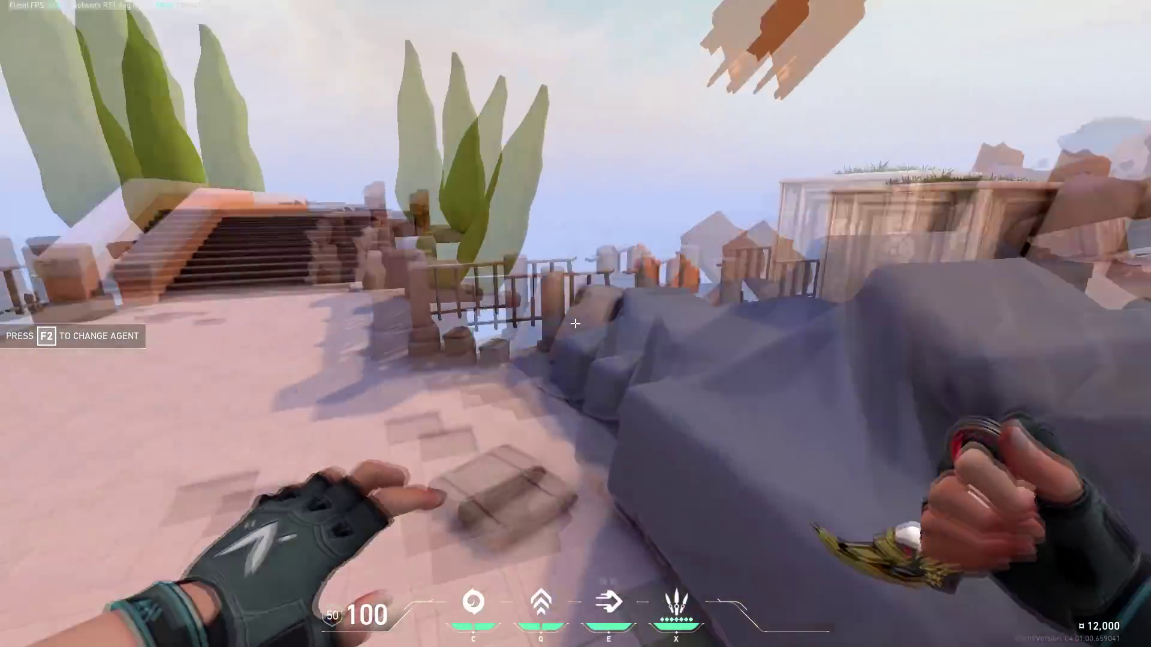
{"action": "key", "text": "w"}
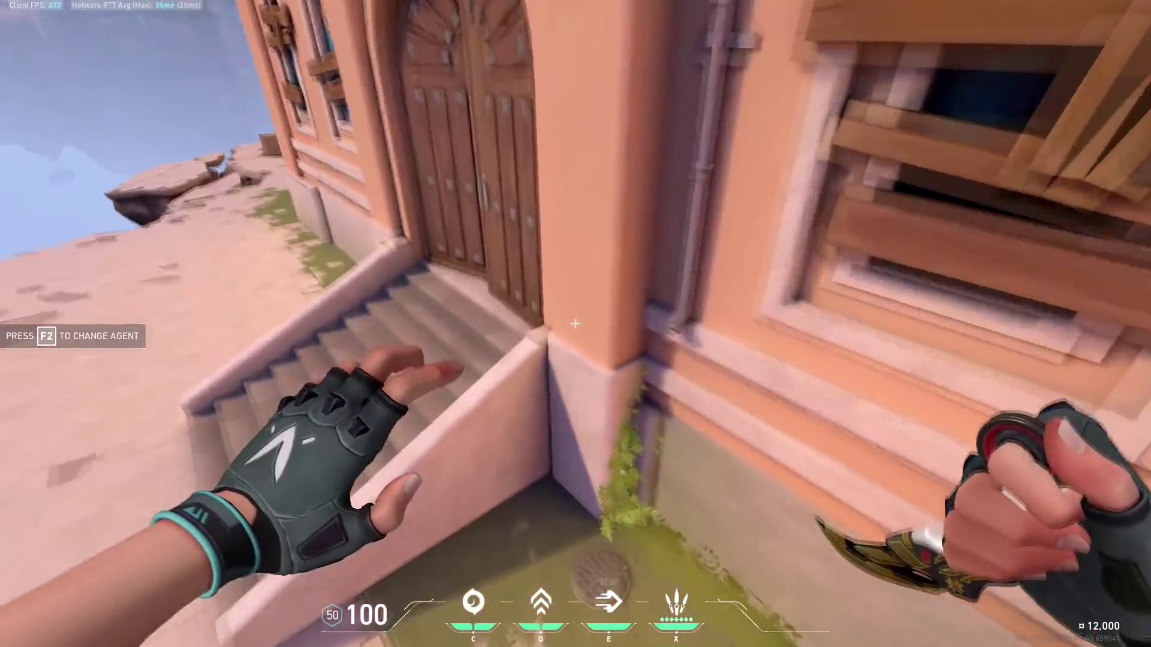
{"action": "key", "text": "w"}
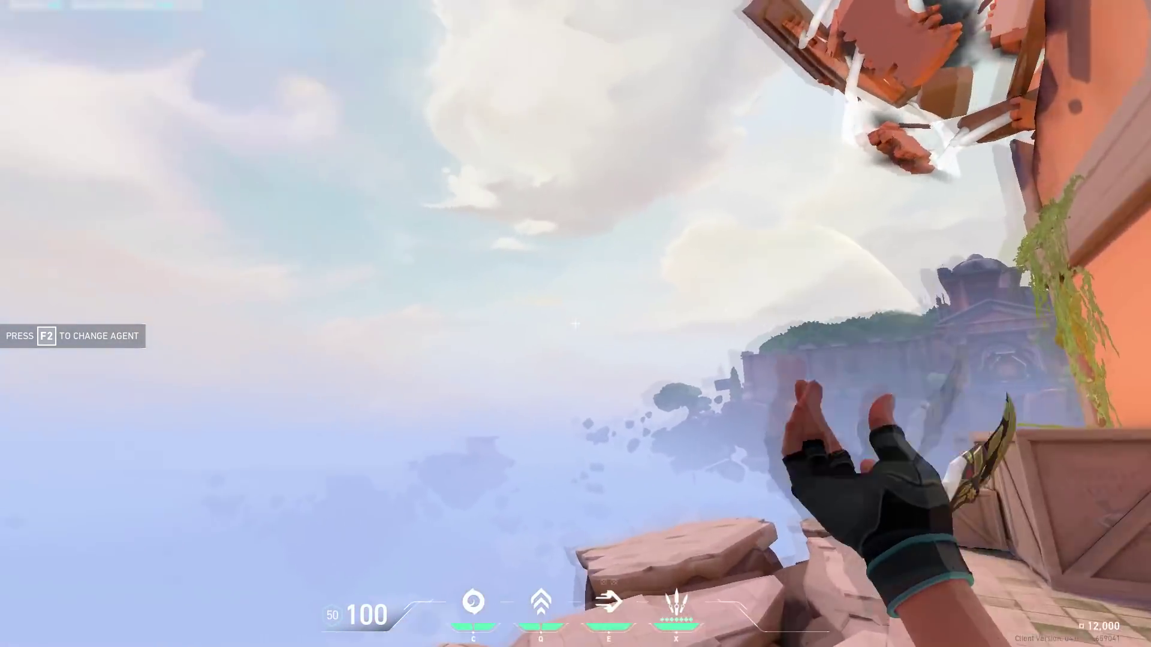
{"action": "key", "text": "1"}
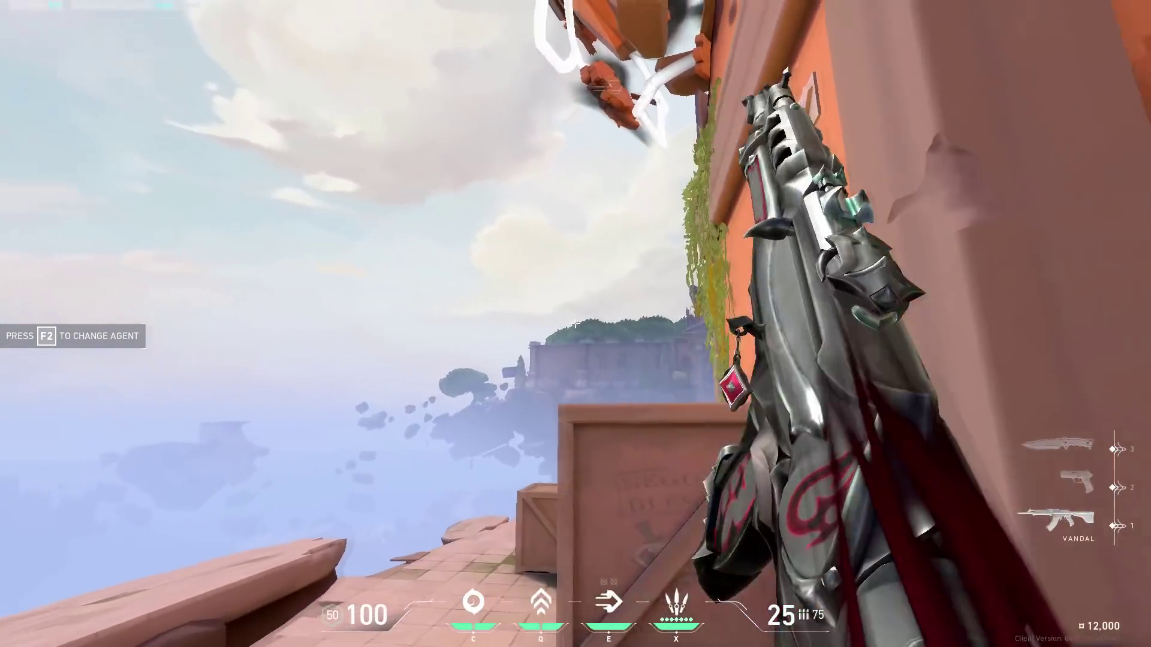
{"action": "key", "text": "3"}
Cross the courtyard and garden toward the gate, briefly drawing the rifle
{"action": "key", "text": "w"}
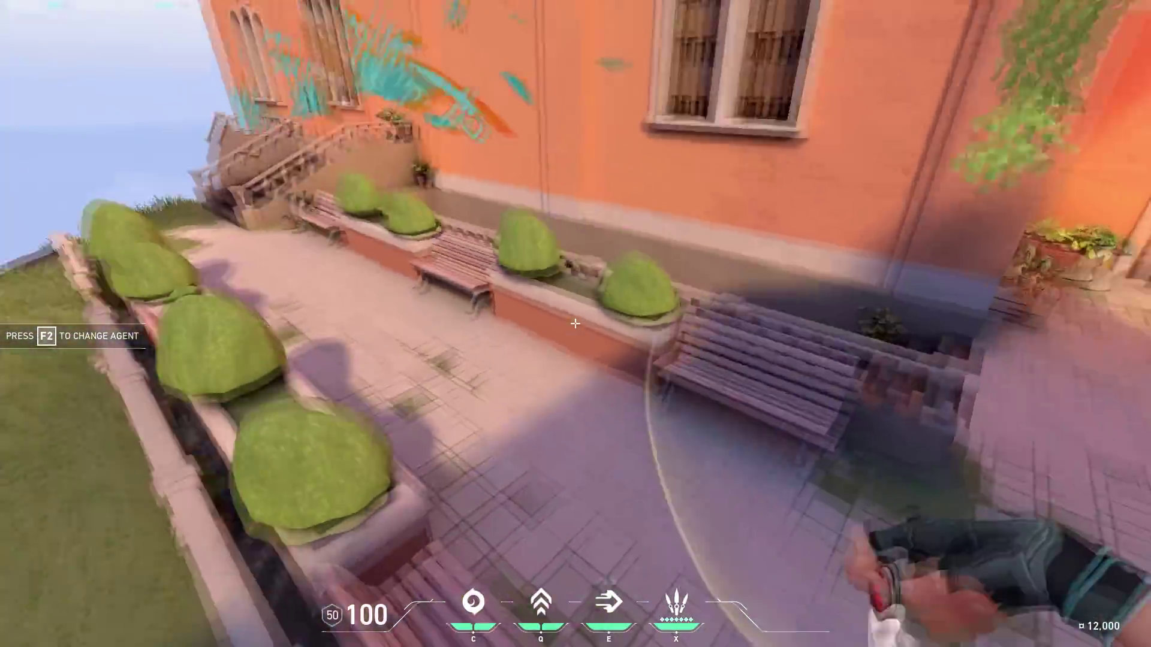
{"action": "key", "text": "w"}
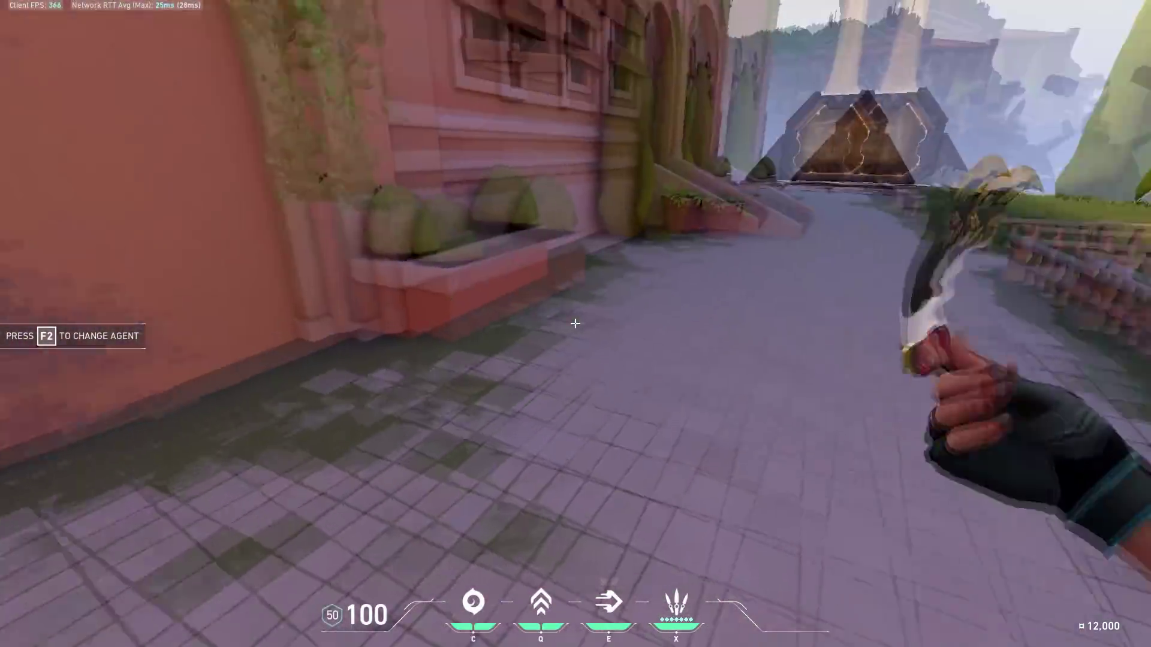
{"action": "key", "text": "w"}
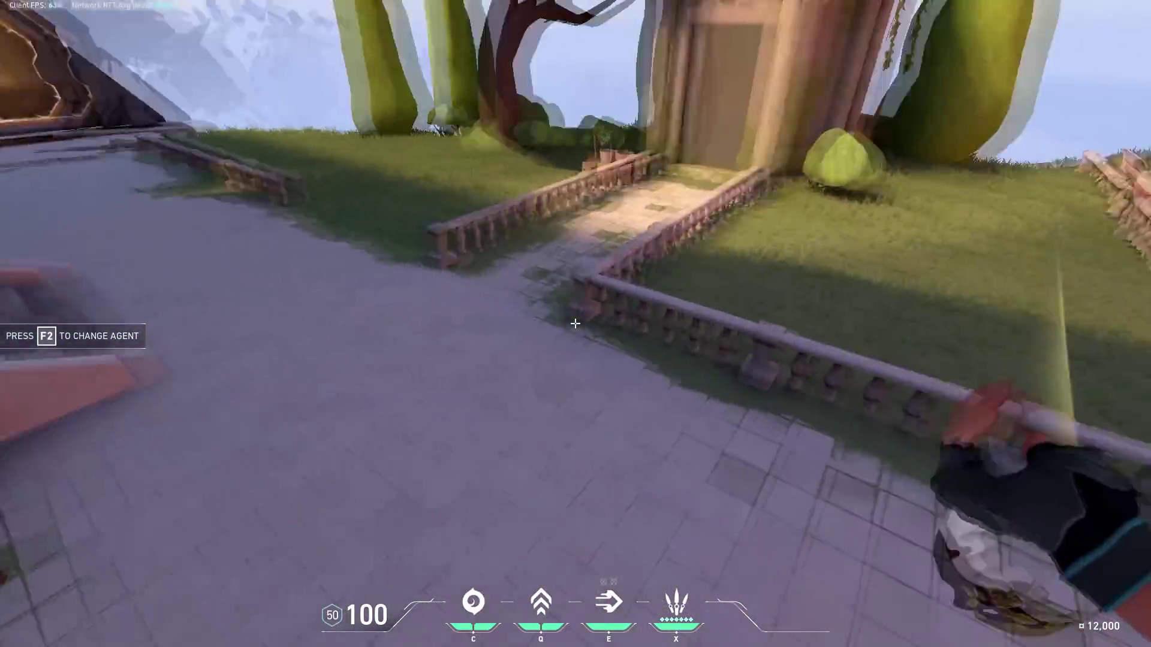
{"action": "key", "text": "w"}
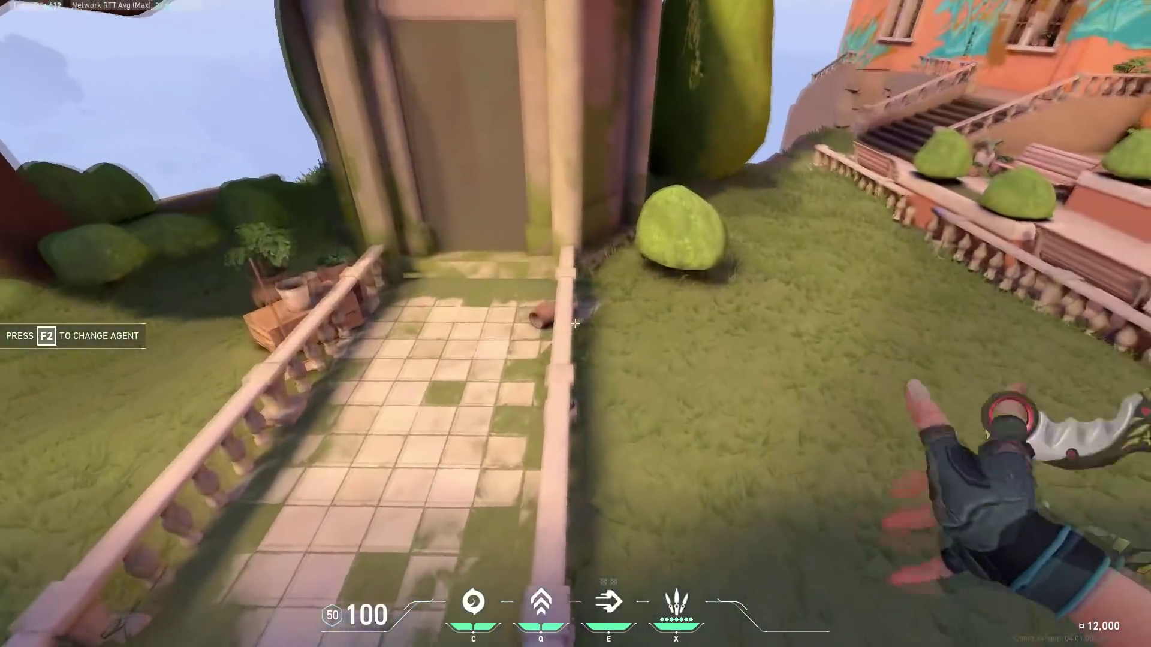
{"action": "key", "text": "1"}
{"action": "key", "text": "3"}
{"action": "key", "text": "w"}
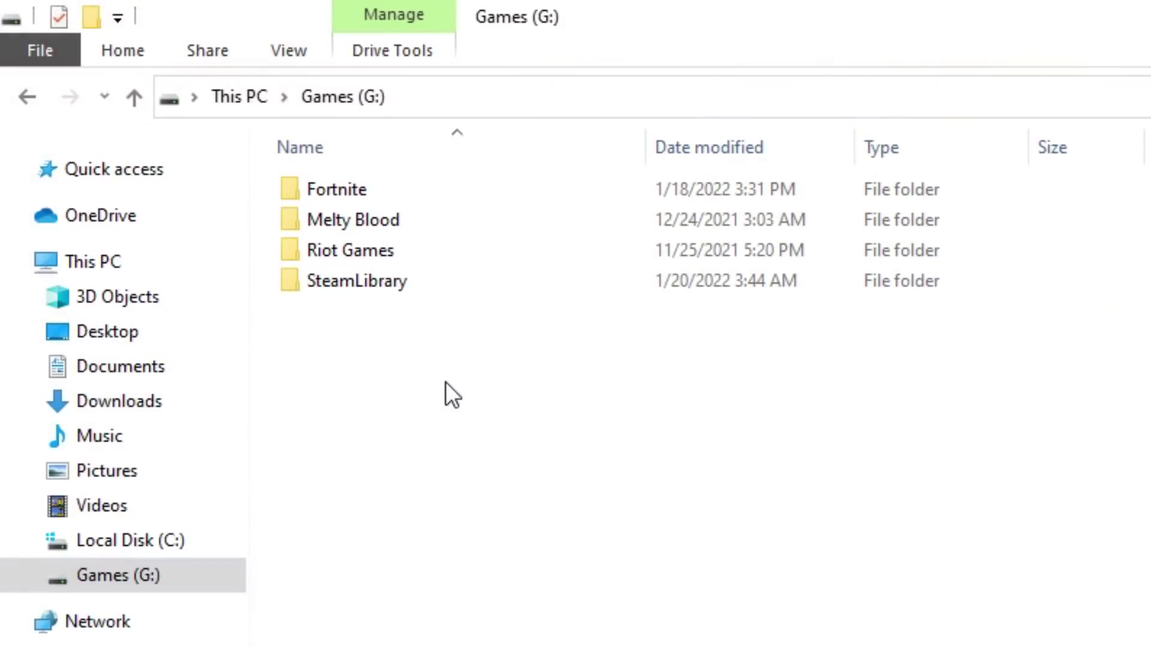
Go to Riot Games > VALORANT > live and open the VALORANT executable's Properties
{"action": "double_click", "coordinate": [370, 250]}
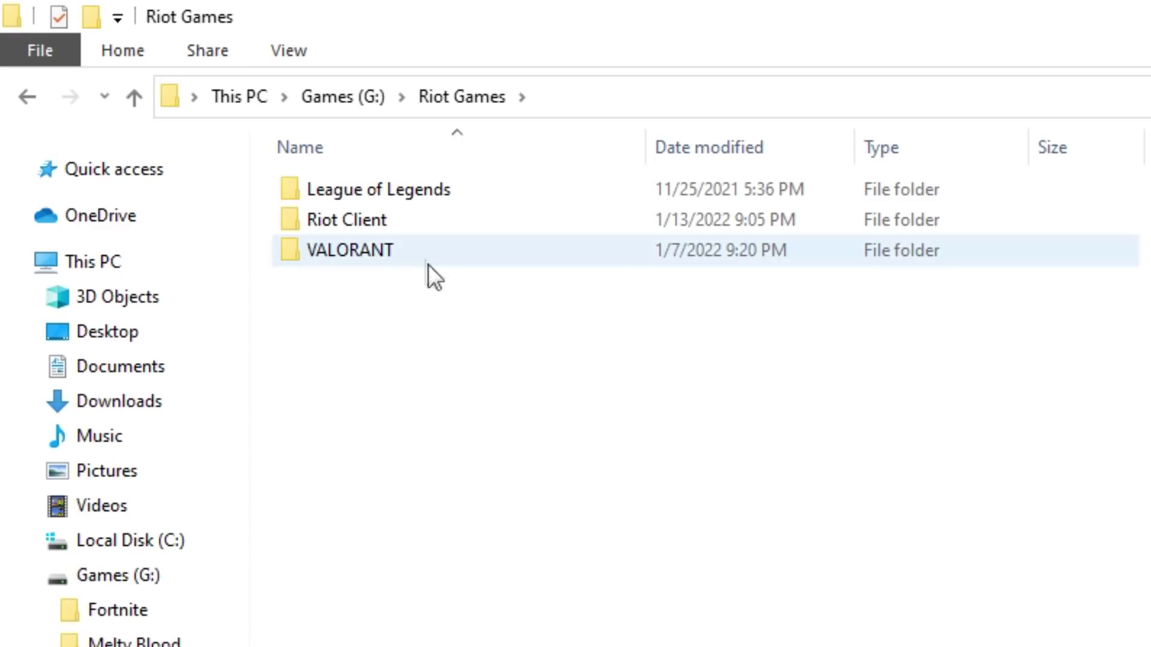
{"action": "double_click", "coordinate": [413, 254]}
{"action": "double_click", "coordinate": [365, 196]}
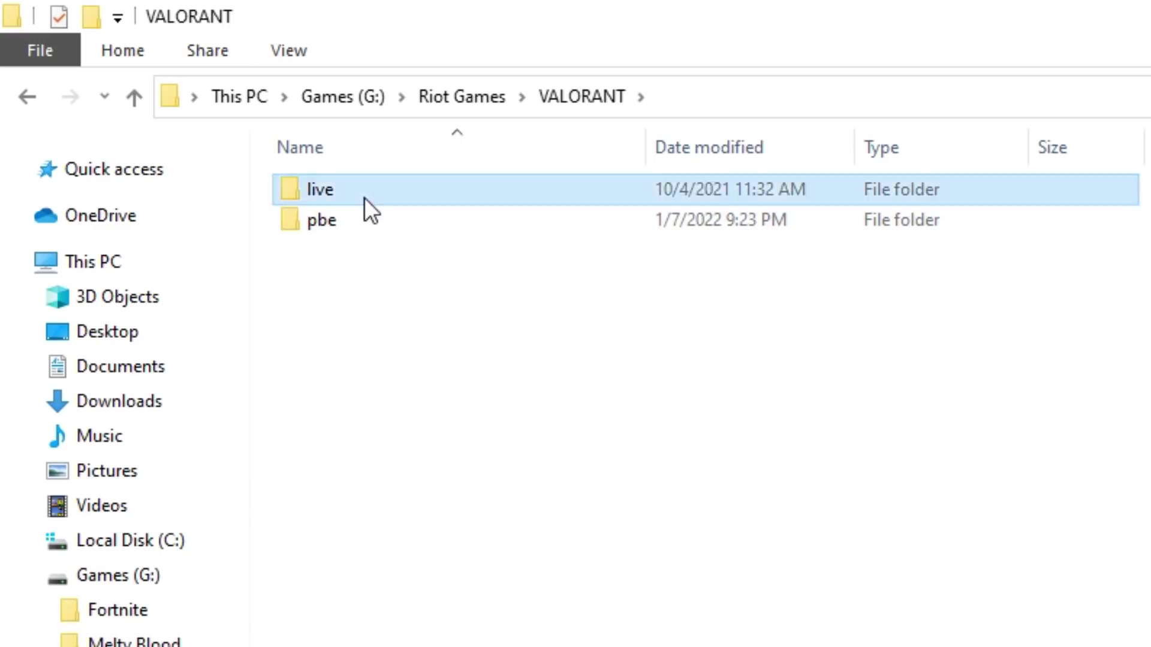
{"action": "right_click", "coordinate": [420, 320]}
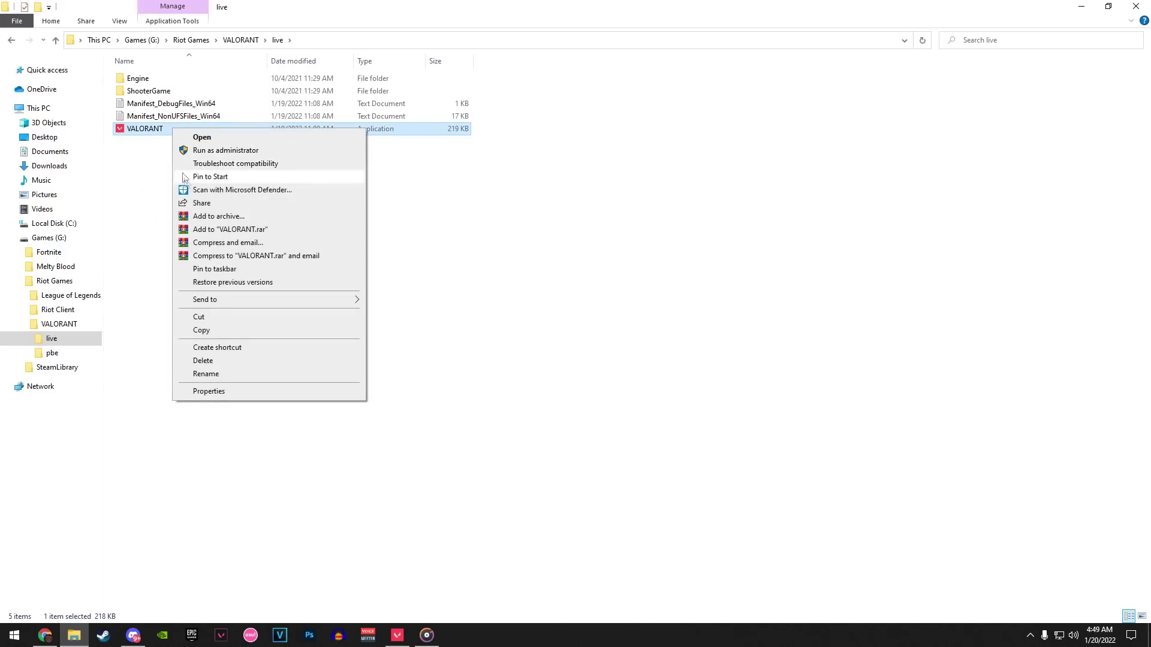
{"action": "left_click", "coordinate": [225, 391]}
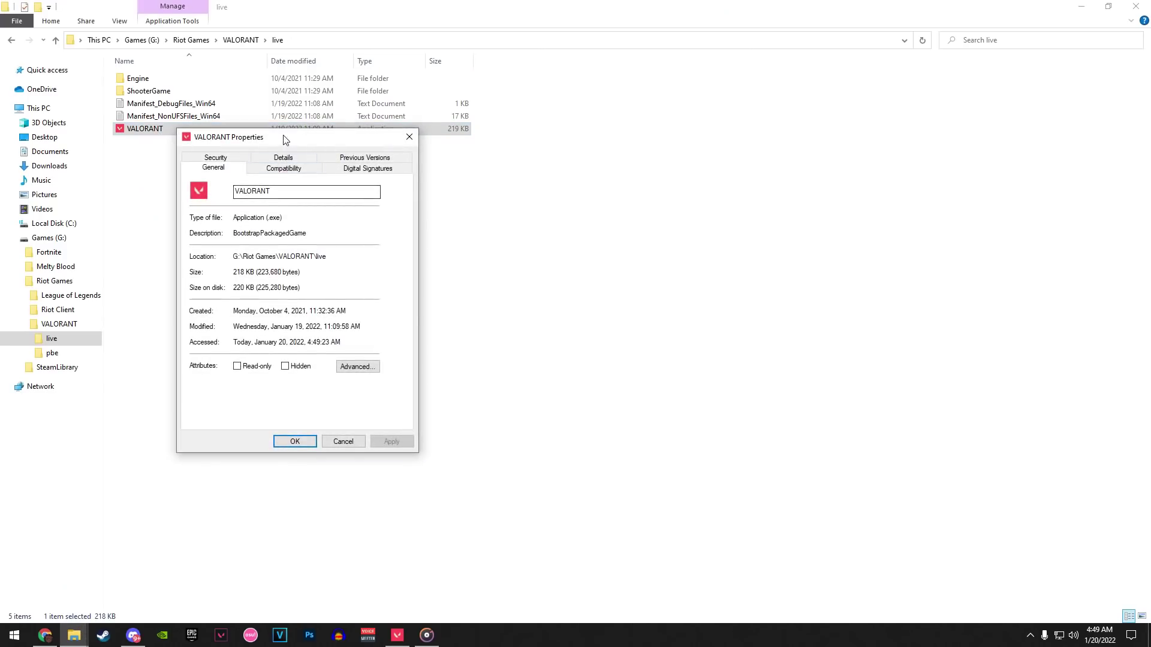
On the Compatibility tab, tick Disable fullscreen optimizations
{"action": "left_click_drag", "start_coordinate": [288, 137], "coordinate": [443, 215]}
{"action": "left_click", "coordinate": [444, 247]}
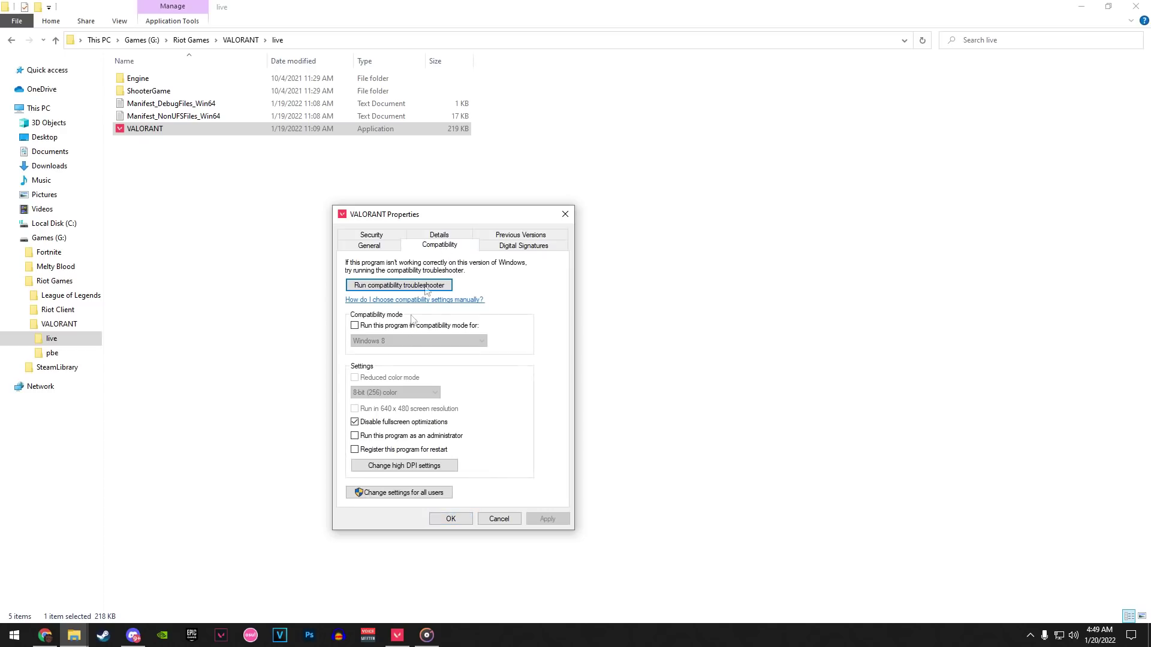
{"action": "left_click", "coordinate": [377, 427]}
{"action": "left_click", "coordinate": [377, 426]}
Set the high-DPI scaling override to Application, then apply and save the properties
{"action": "left_click", "coordinate": [406, 472]}
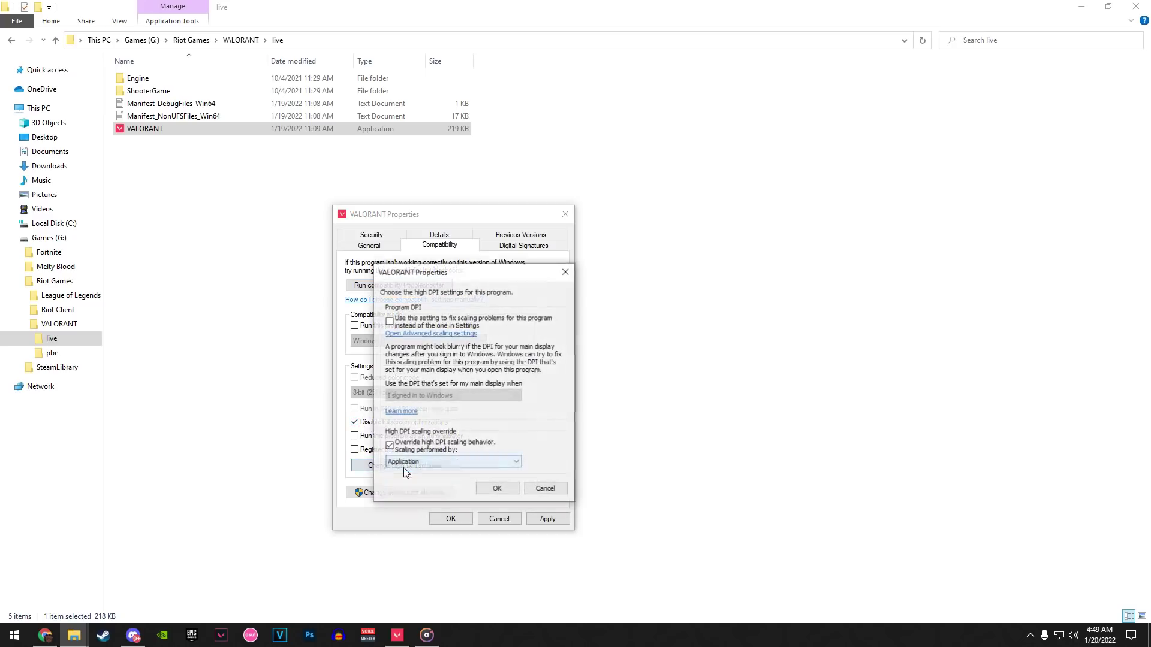
{"action": "left_click_drag", "start_coordinate": [433, 250], "coordinate": [533, 260]}
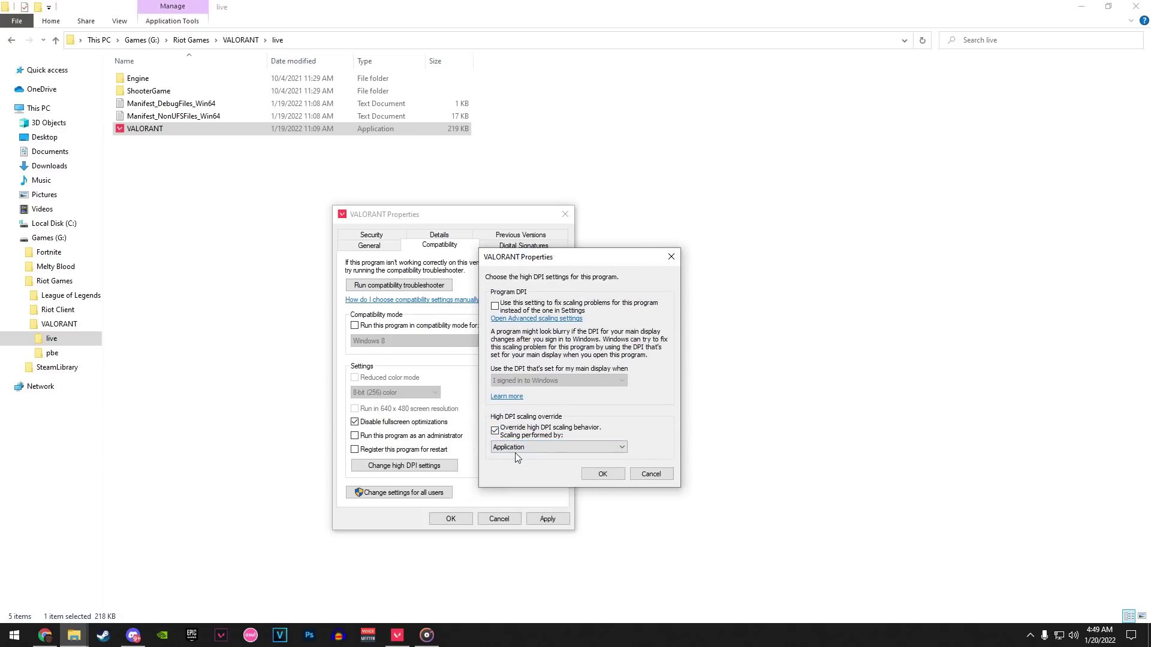
{"action": "left_click", "coordinate": [592, 474]}
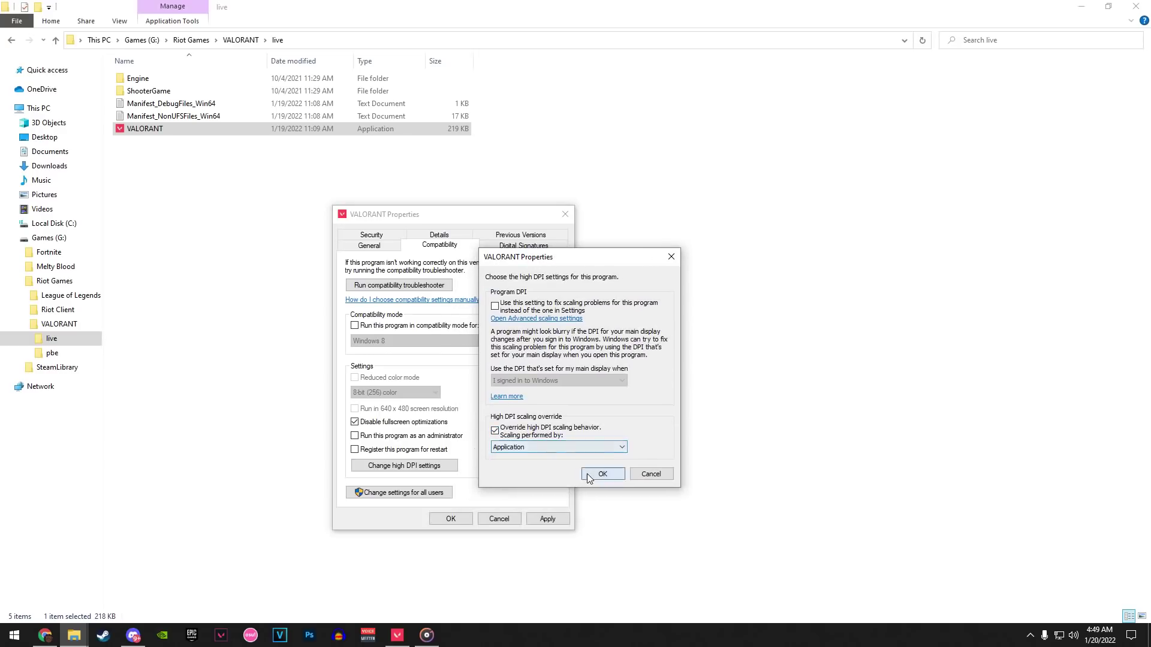
{"action": "left_click", "coordinate": [545, 519]}
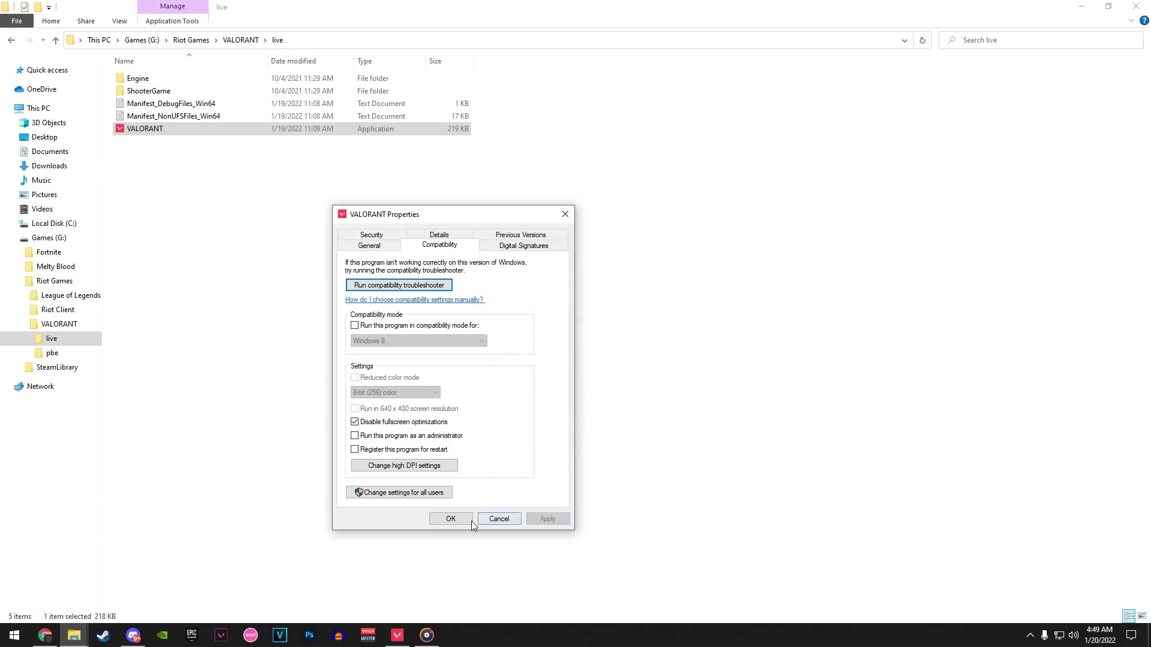
{"action": "left_click", "coordinate": [469, 520]}
{"action": "key", "text": "super"}
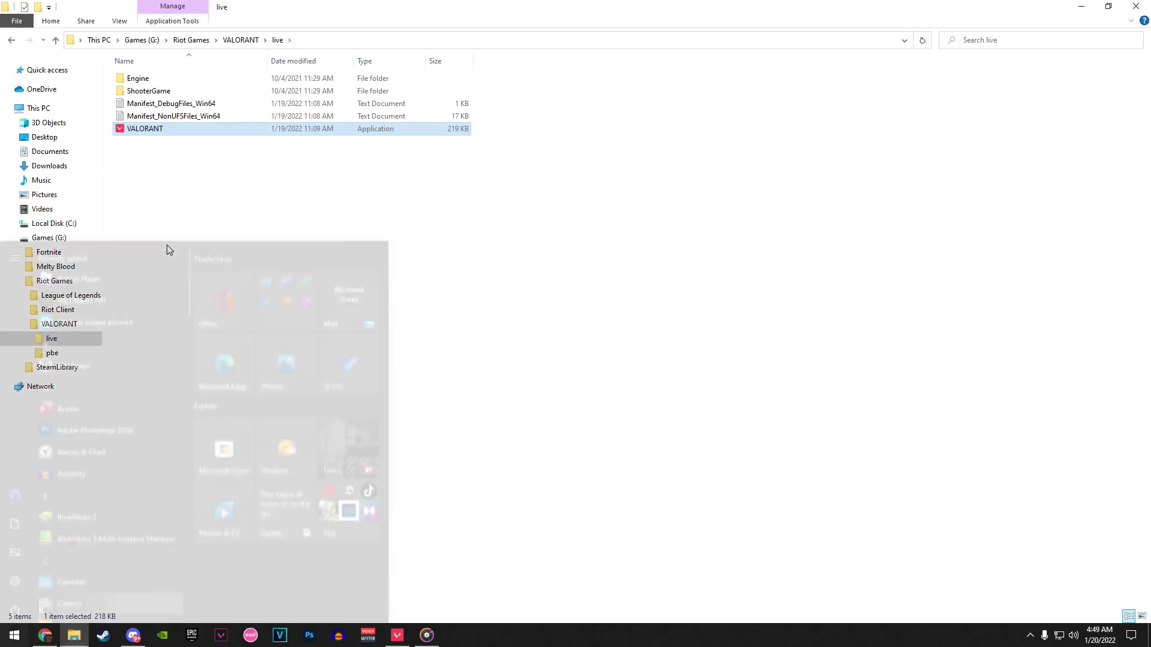
{"action": "left_click", "coordinate": [24, 577]}
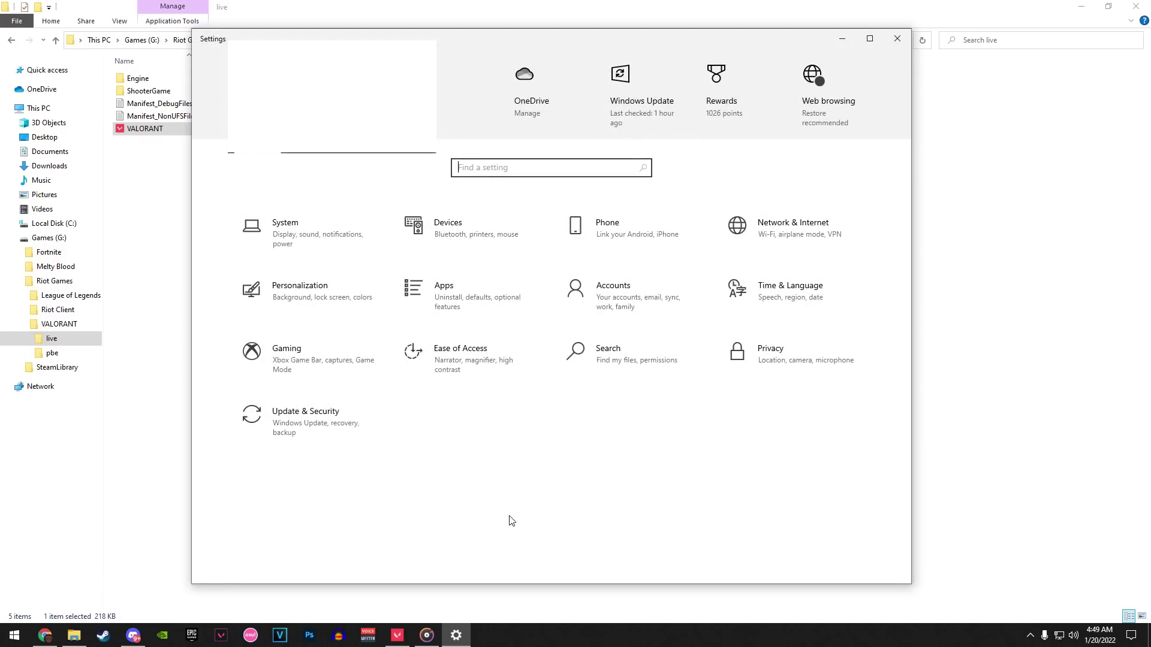
{"action": "left_click", "coordinate": [291, 373]}
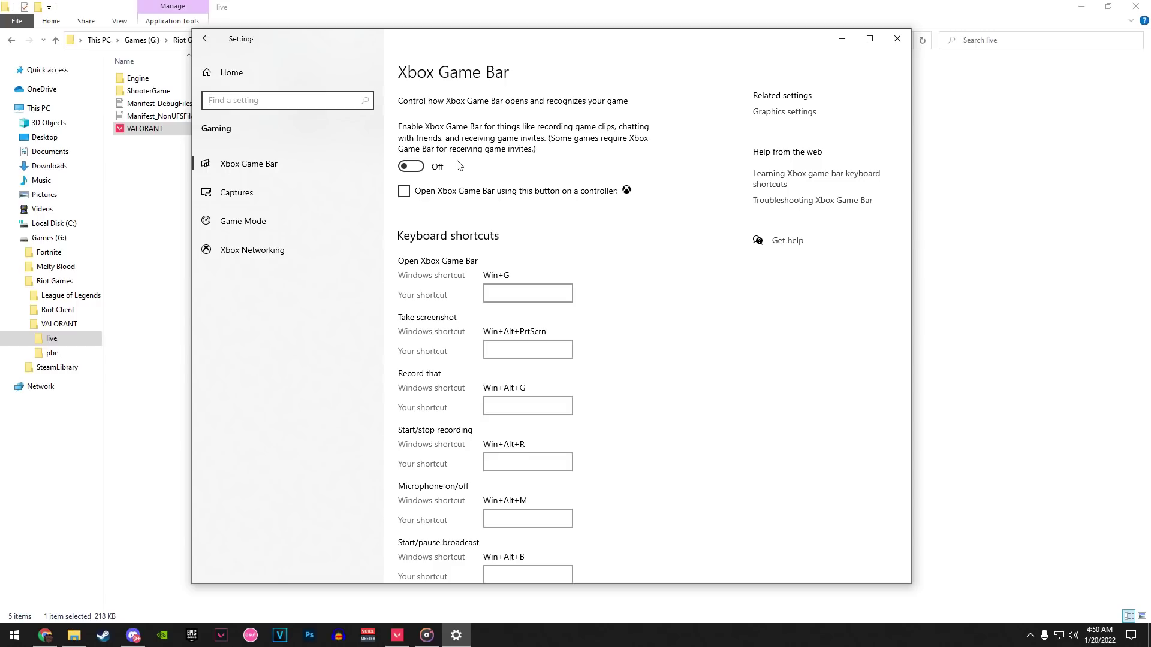
{"action": "left_click", "coordinate": [285, 231]}
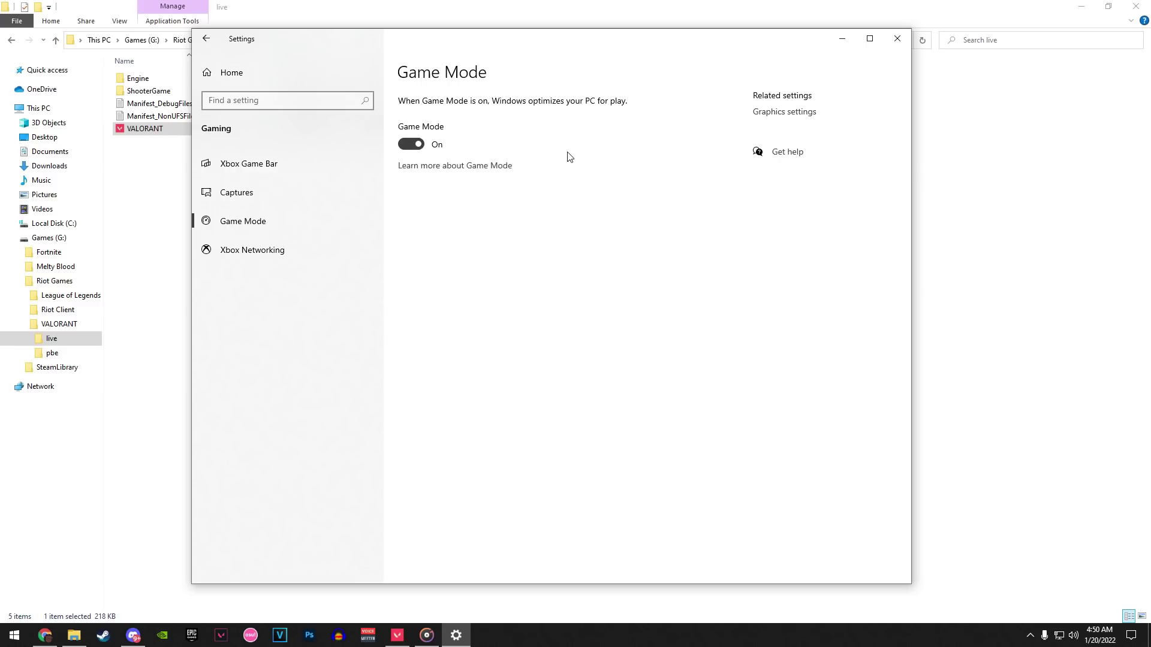
{"action": "left_click", "coordinate": [897, 38]}
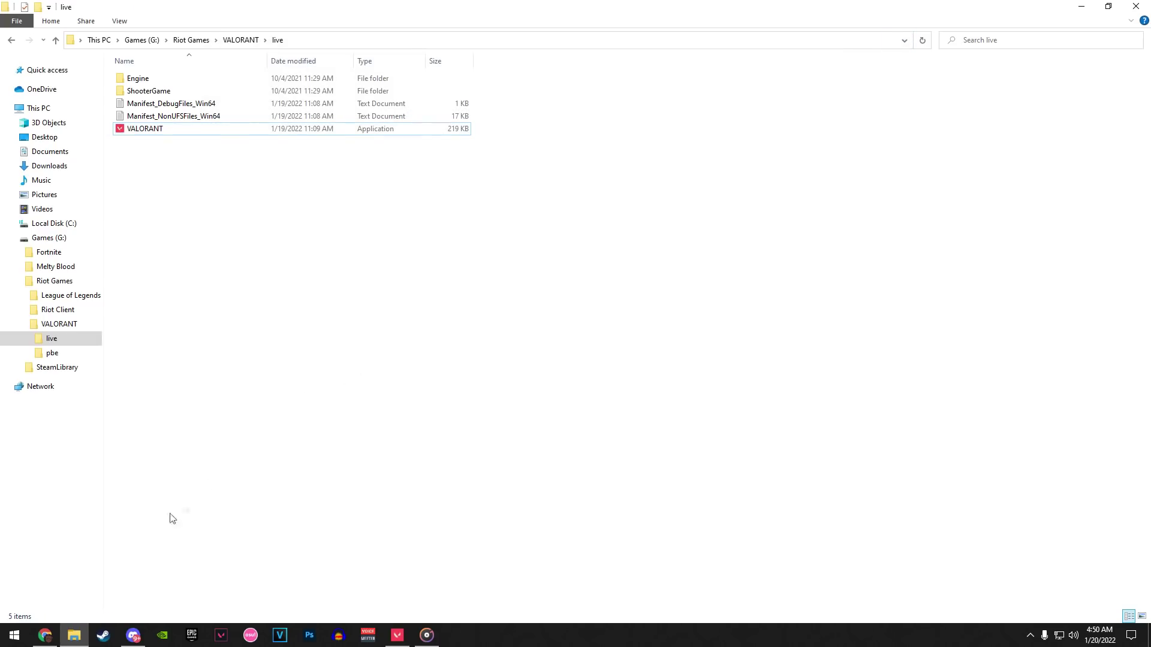
{"action": "left_click", "coordinate": [14, 635]}
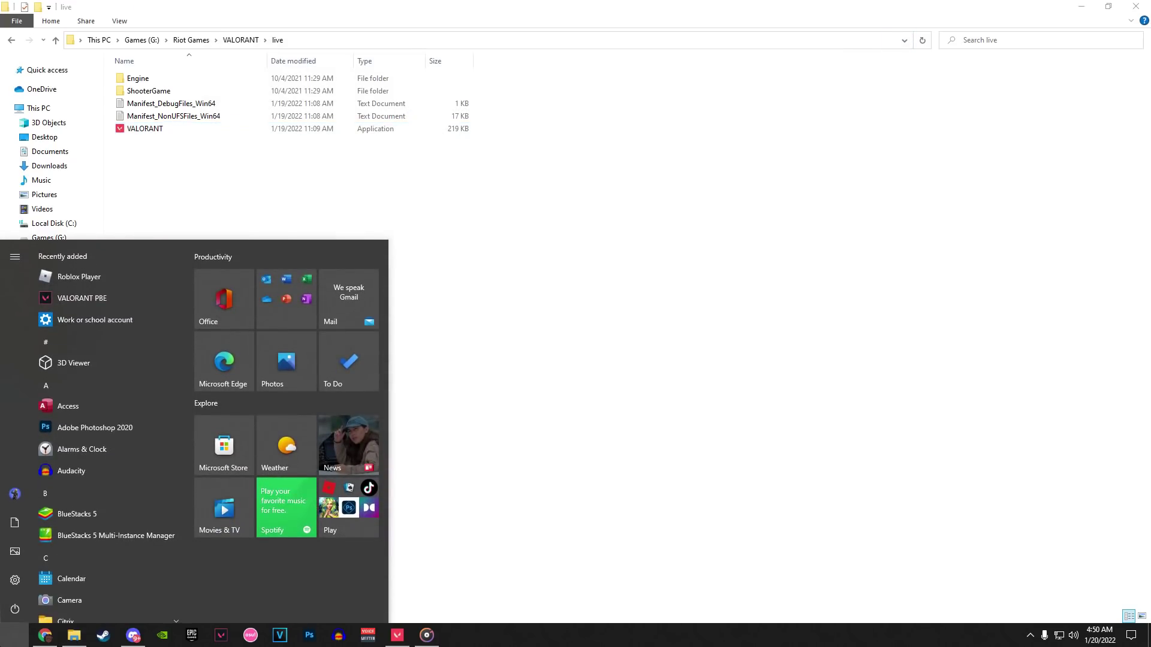
Search 'grap' from Start to open the Windows Graphics settings page
{"action": "type", "text": "grap"}
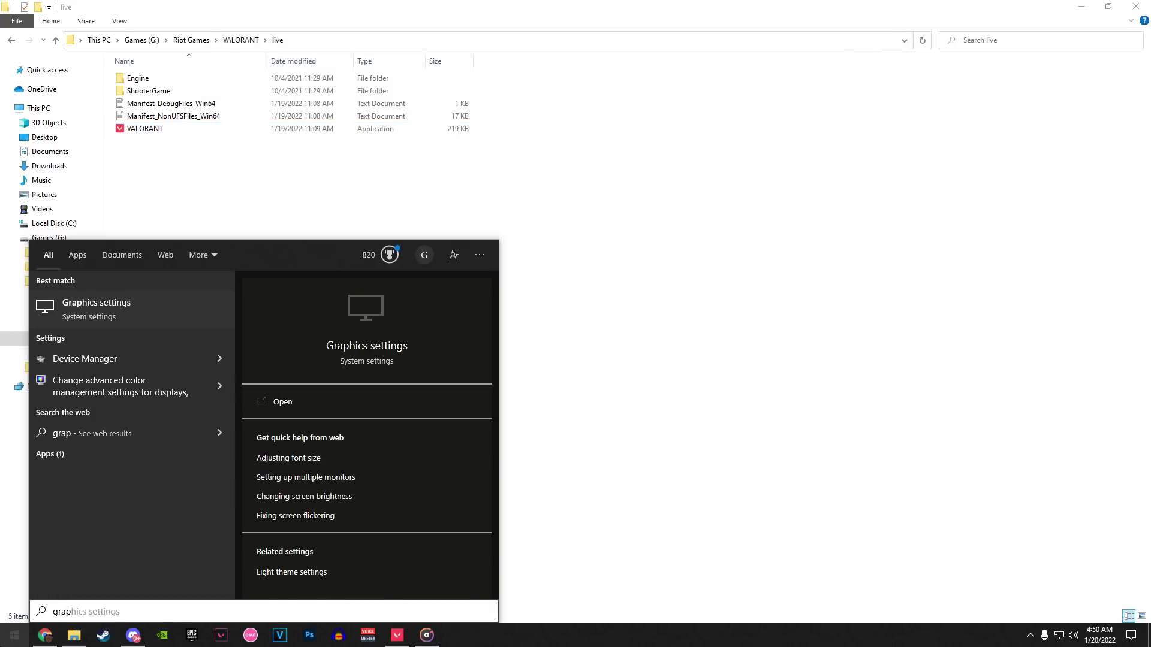
{"action": "key", "text": "Return"}
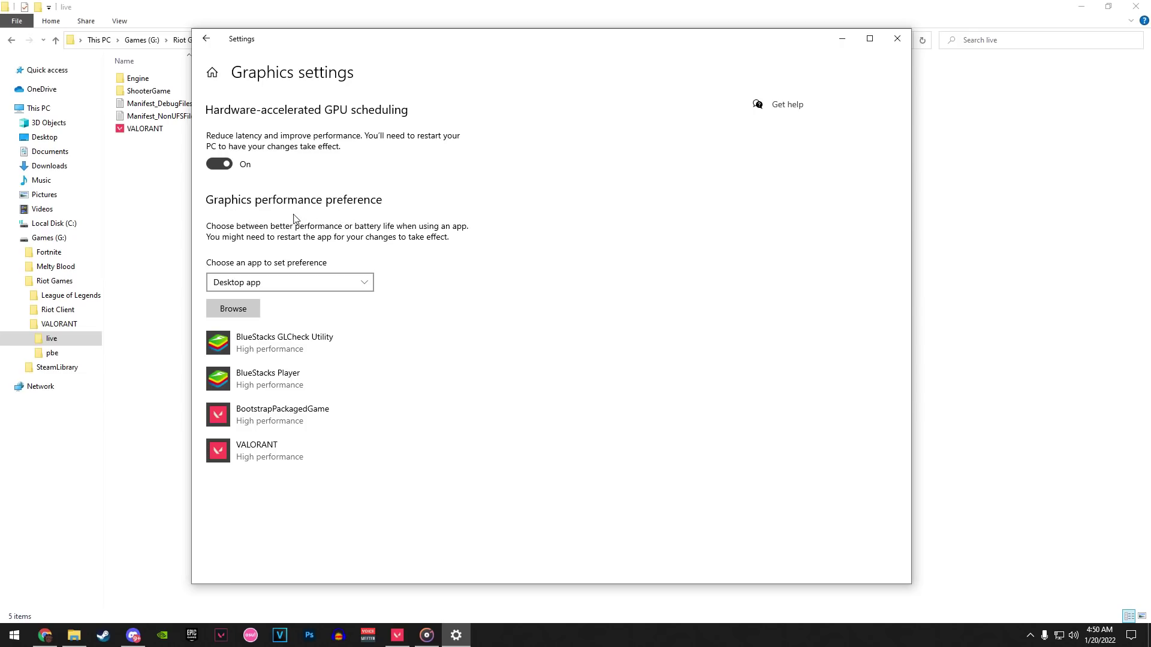
Browse to G:\Riot Games\VALORANT\live\ShooterGame\Binaries\Win64 and add VALORANT-Win64-Shipping
{"action": "left_click", "coordinate": [245, 315]}
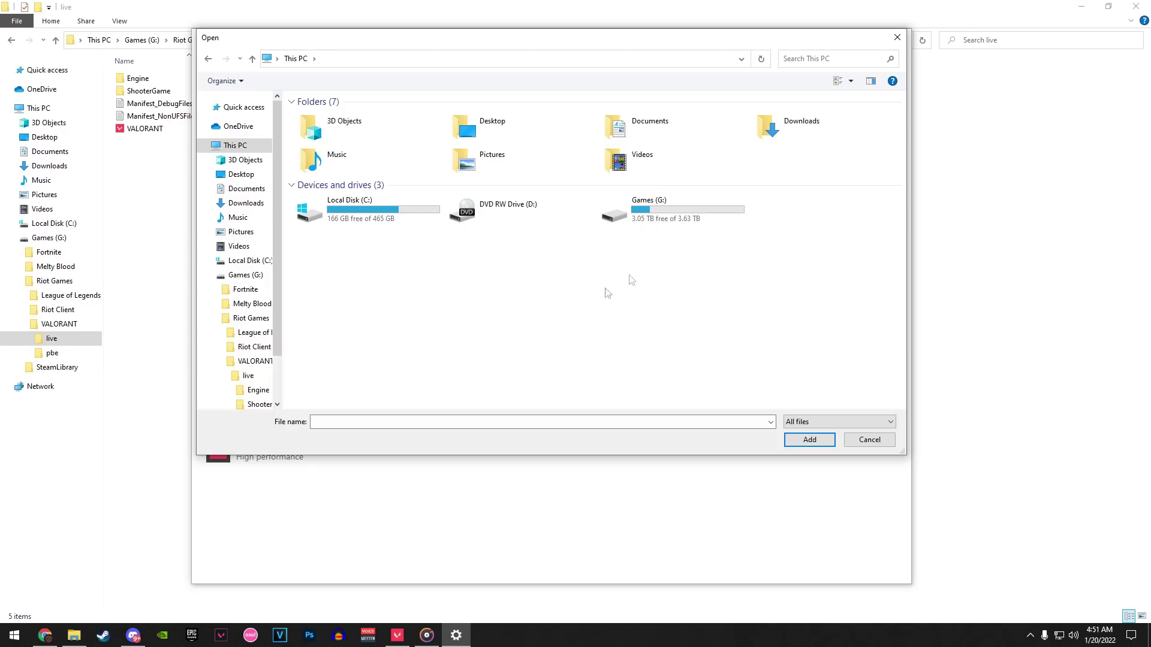
{"action": "double_click", "coordinate": [661, 216]}
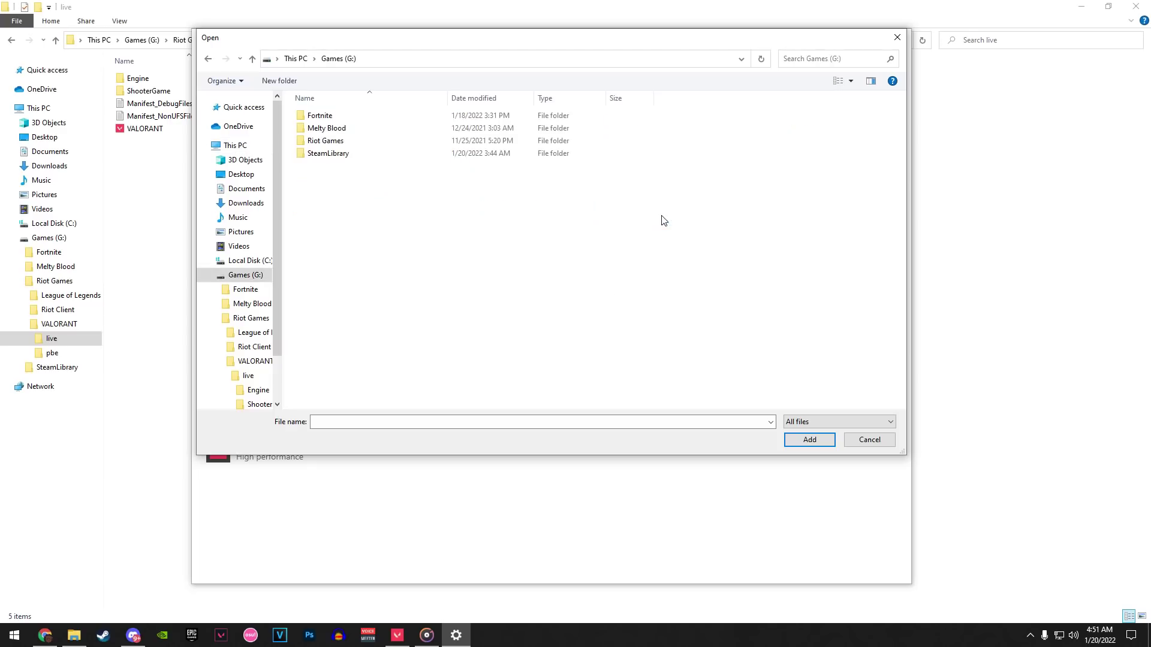
{"action": "double_click", "coordinate": [341, 144]}
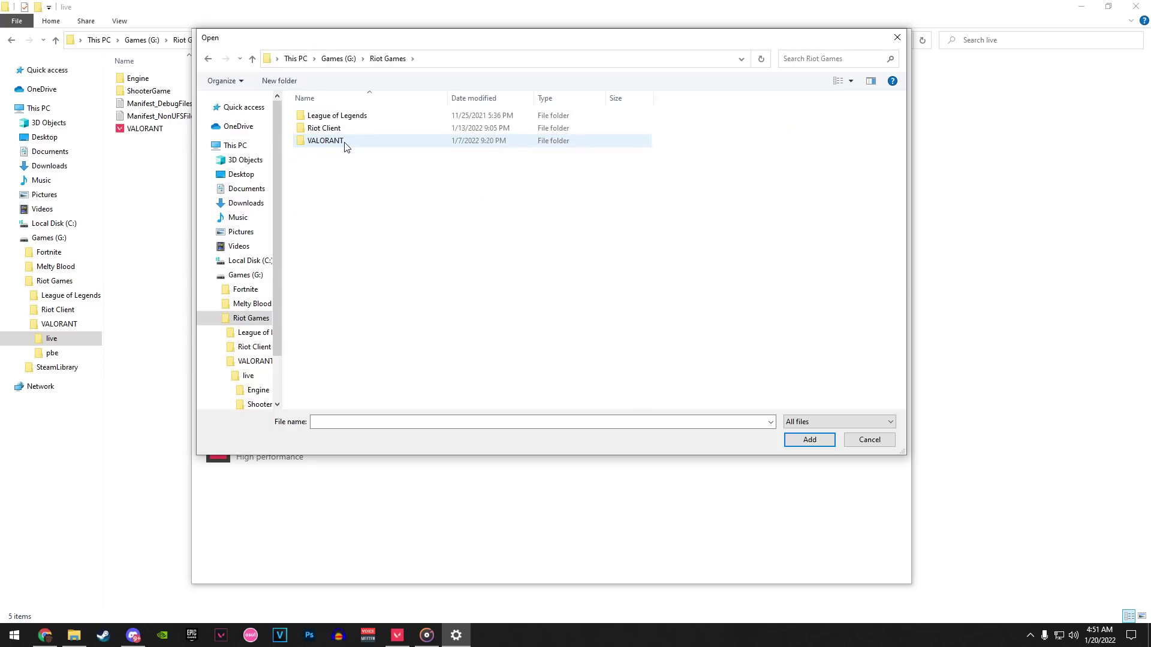
{"action": "double_click", "coordinate": [344, 144]}
{"action": "double_click", "coordinate": [326, 117]}
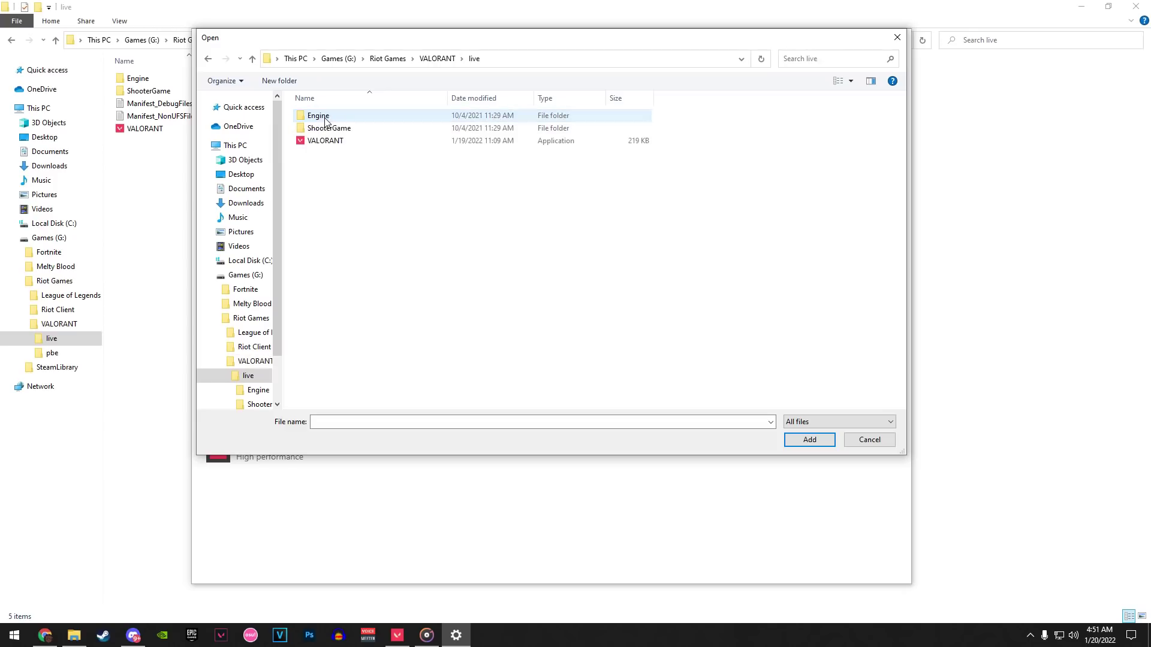
{"action": "double_click", "coordinate": [327, 128]}
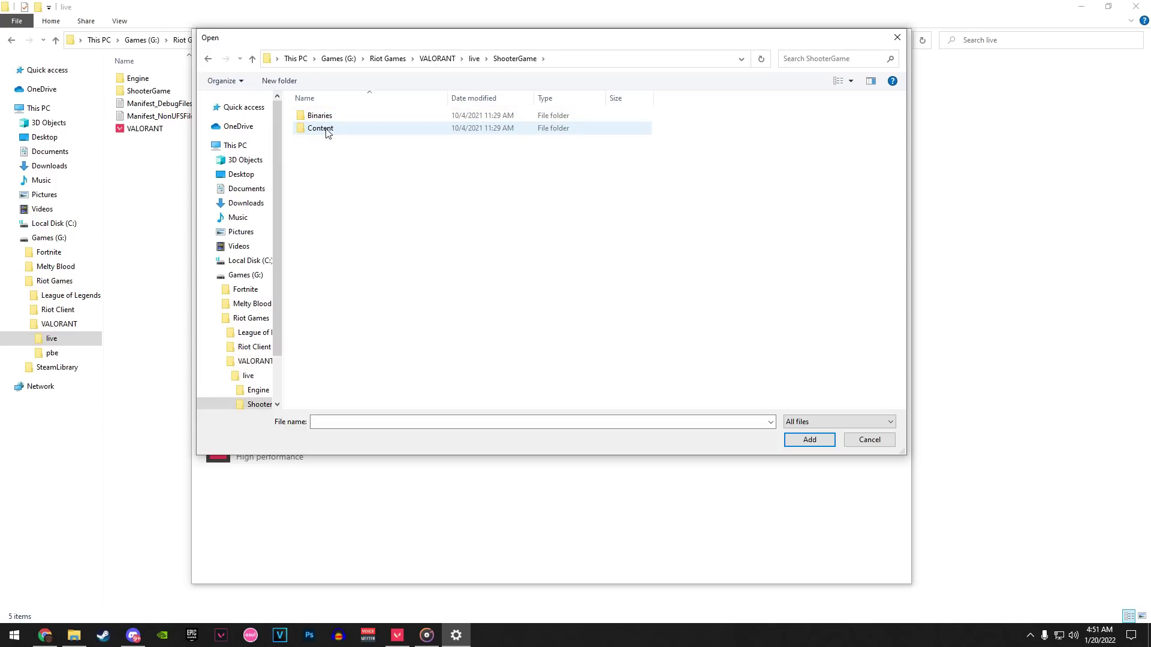
{"action": "double_click", "coordinate": [370, 117]}
{"action": "double_click", "coordinate": [369, 118]}
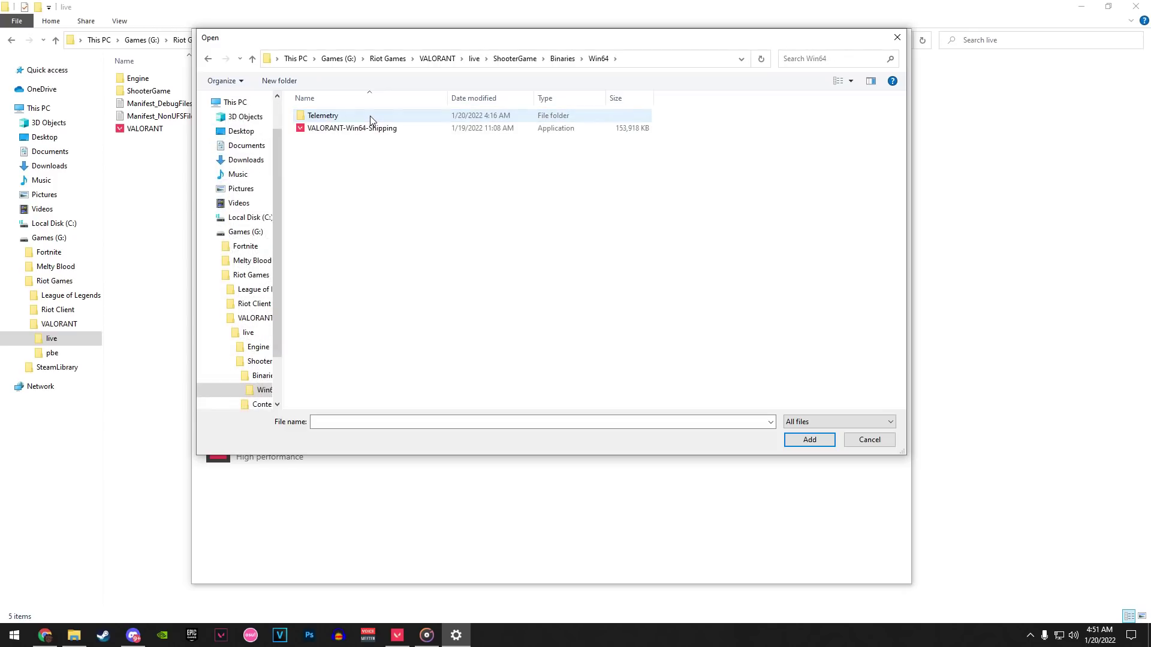
{"action": "left_click", "coordinate": [360, 129]}
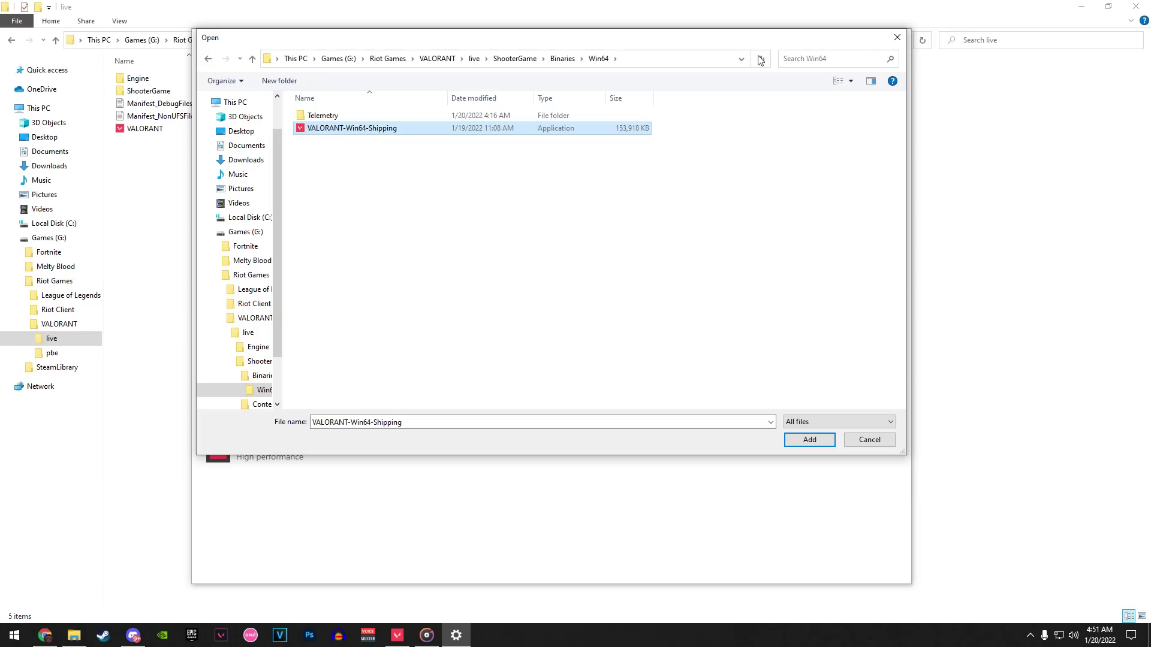
{"action": "key", "text": "Return"}
{"action": "left_click", "coordinate": [401, 354]}
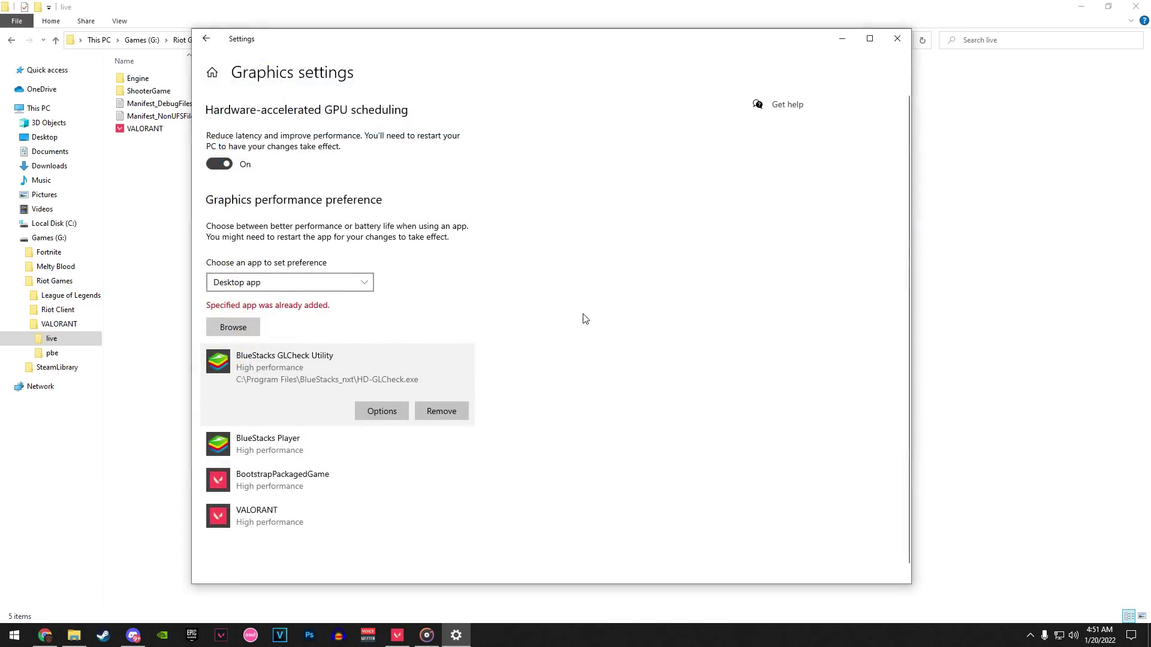
Confirm VALORANT's graphics preference is High performance on the RTX 2060 SUPER
{"action": "left_click", "coordinate": [324, 516]}
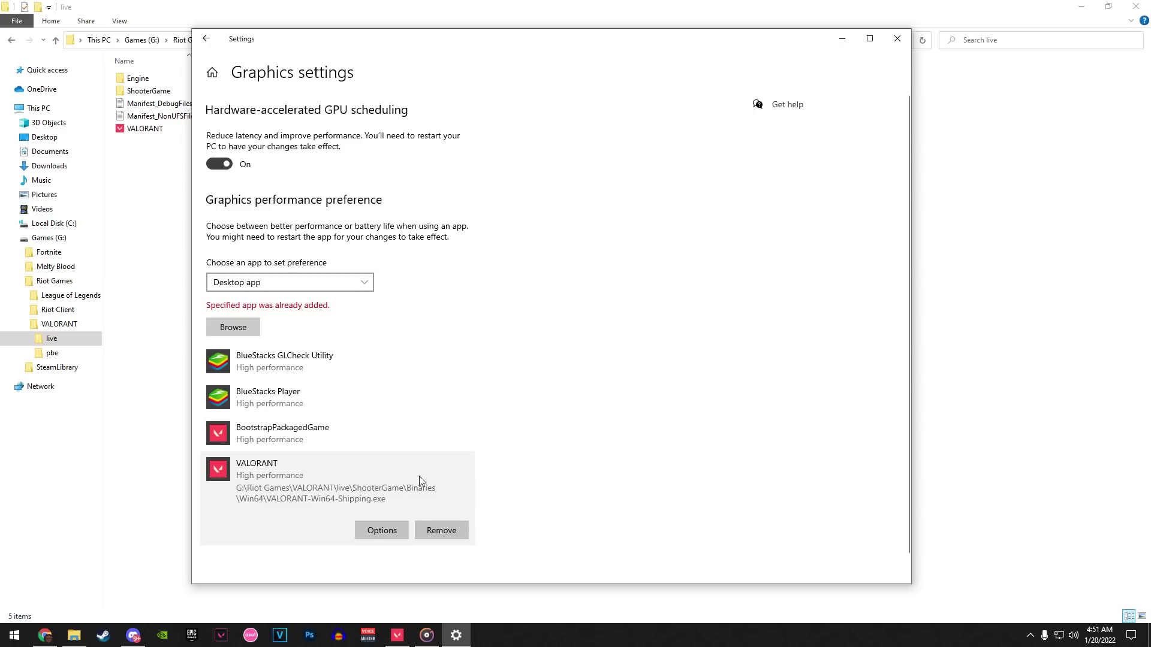
{"action": "left_click", "coordinate": [381, 533]}
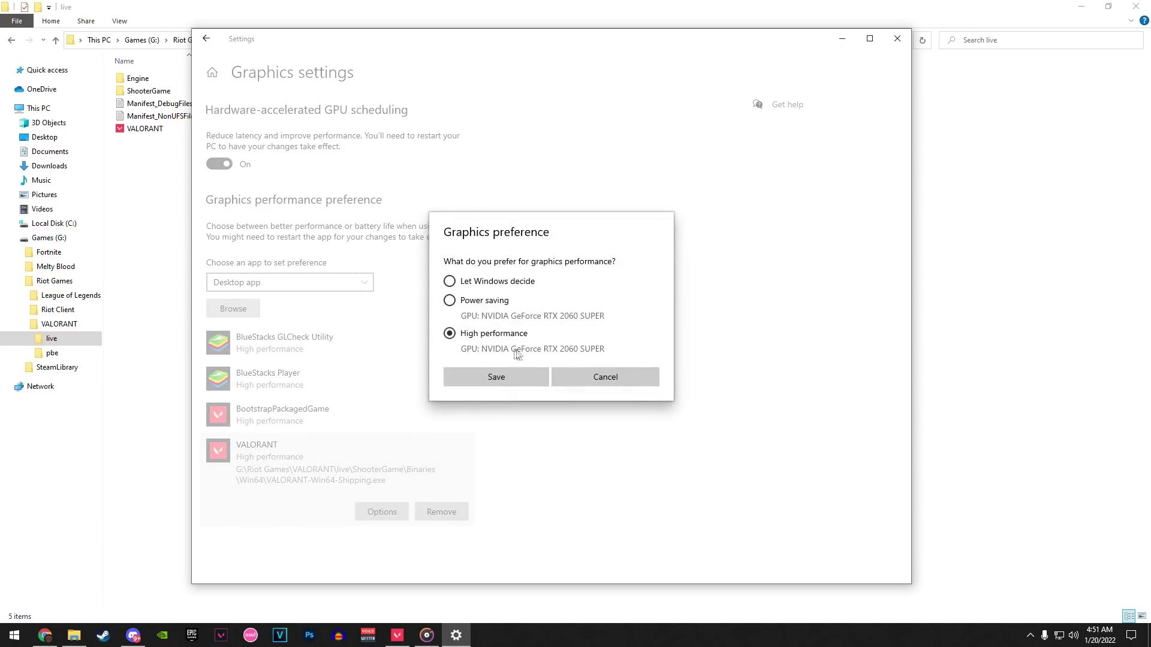
{"action": "left_click", "coordinate": [605, 376]}
Confirm BootstrapPackagedGame is also High performance, then close Settings
{"action": "left_click", "coordinate": [276, 410]}
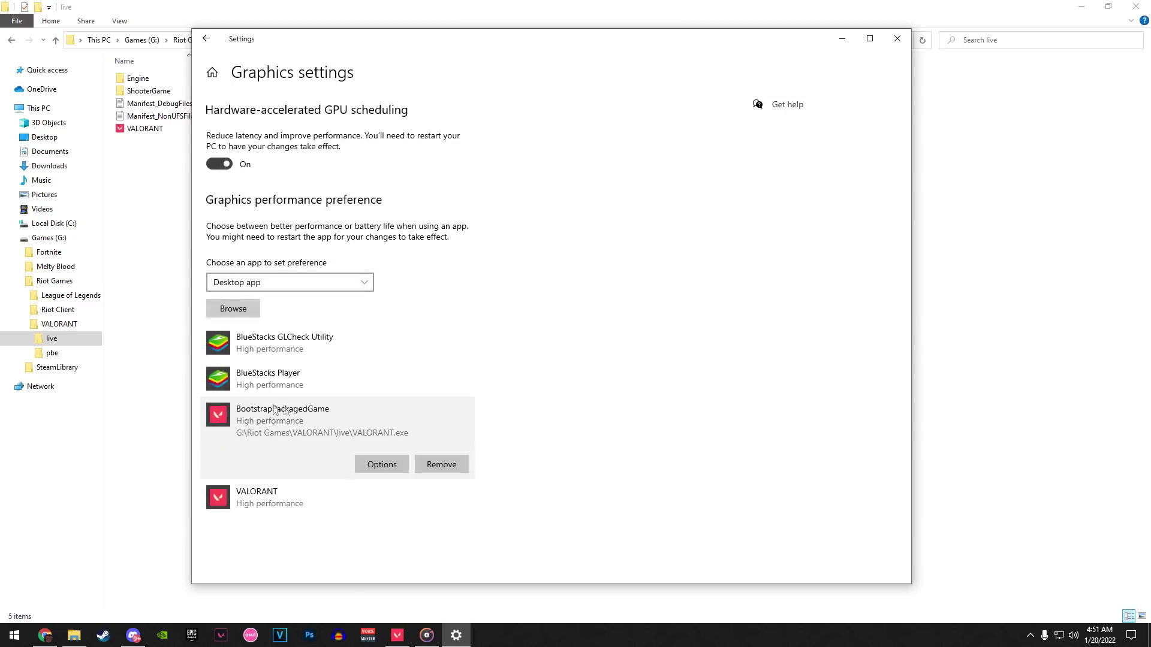
{"action": "left_click", "coordinate": [382, 465]}
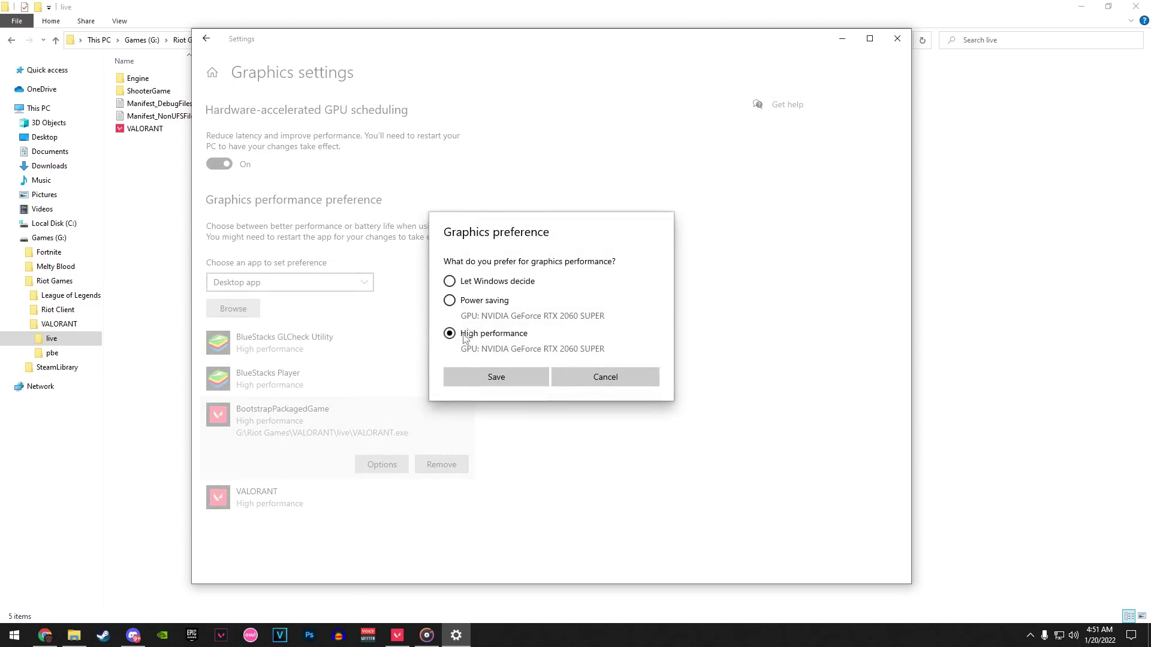
{"action": "left_click", "coordinate": [605, 376]}
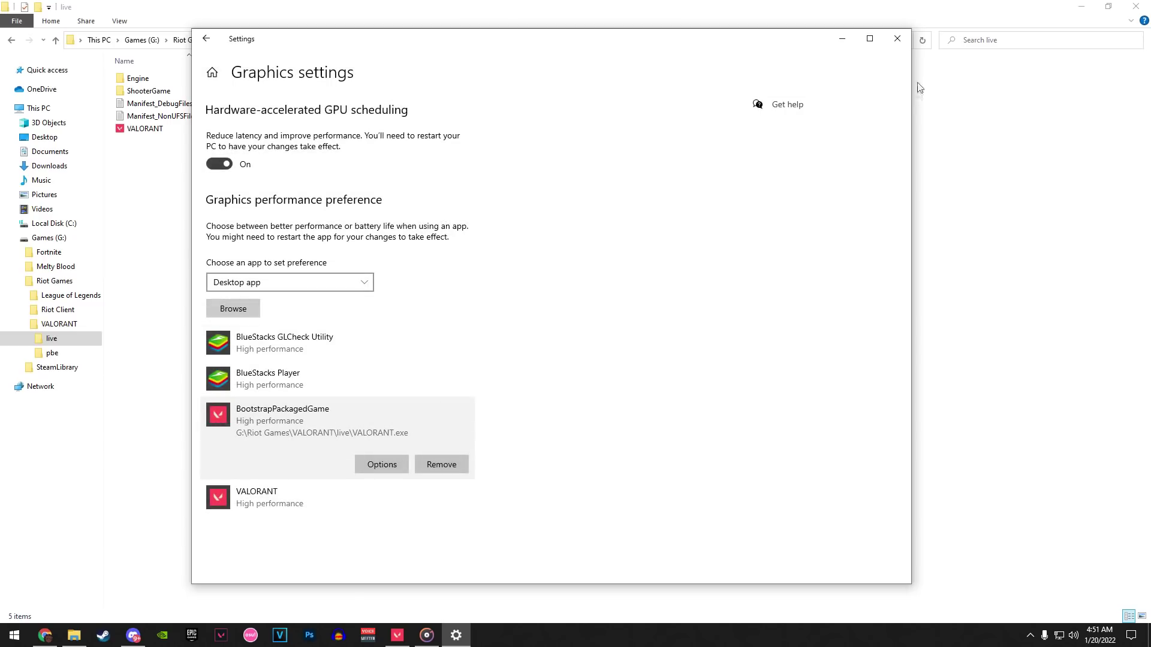
{"action": "left_click", "coordinate": [897, 38]}
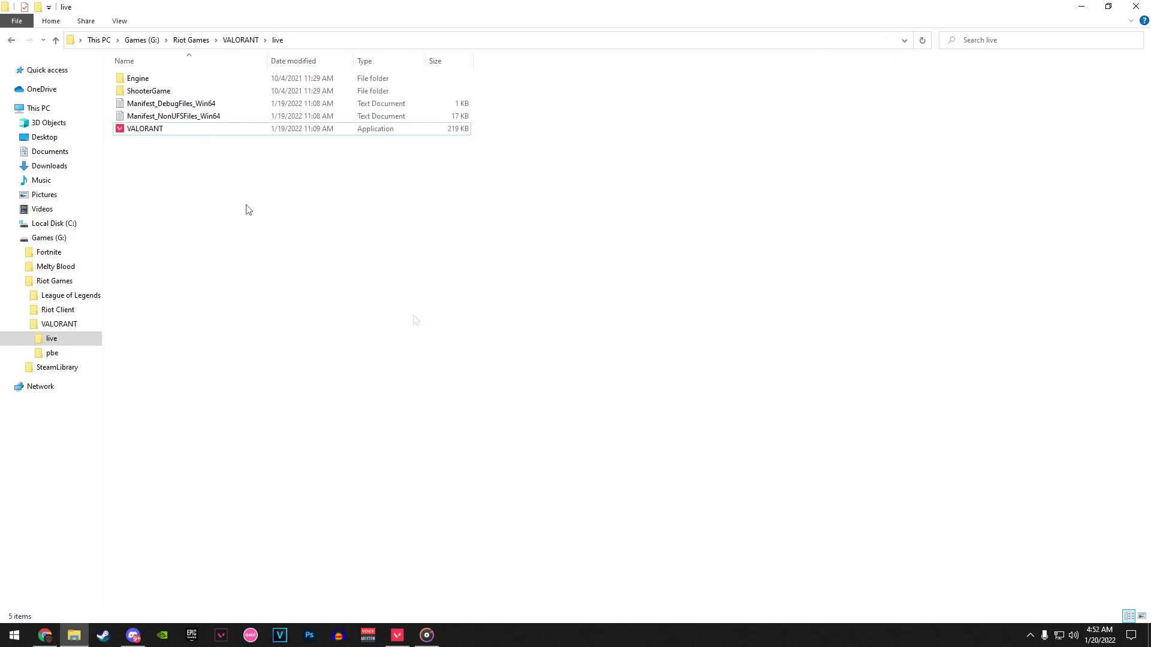
Search 'power', open Power Options and confirm the High performance plan is selected, then close it
{"action": "left_click", "coordinate": [14, 635]}
{"action": "type", "text": "power"}
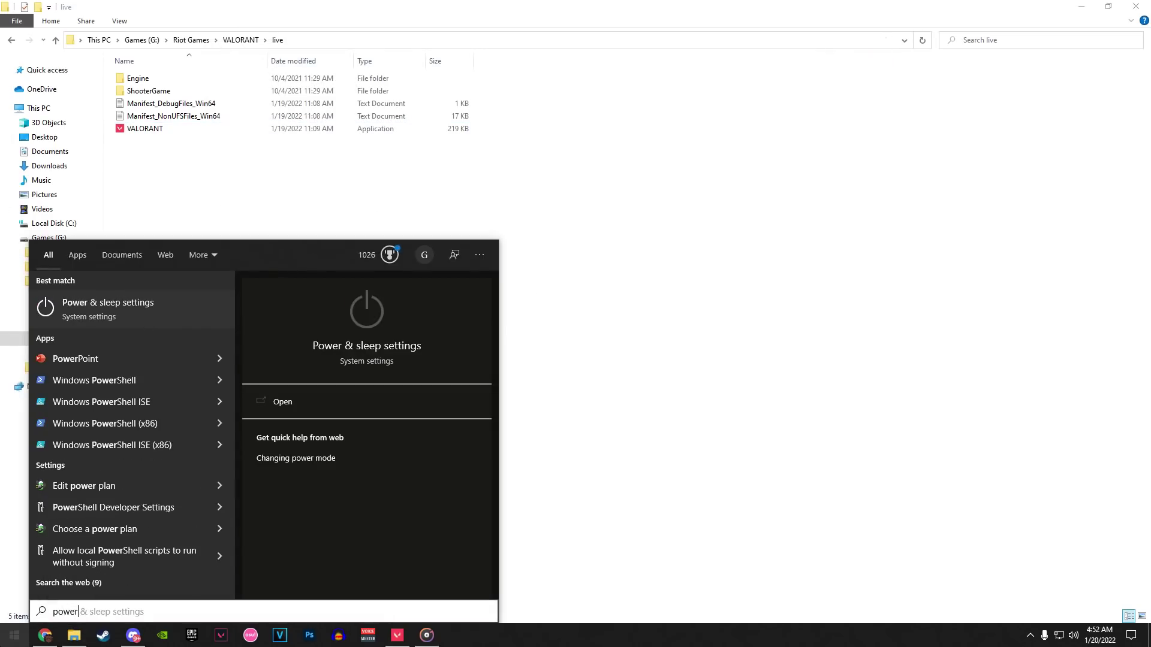
{"action": "key", "text": "Return"}
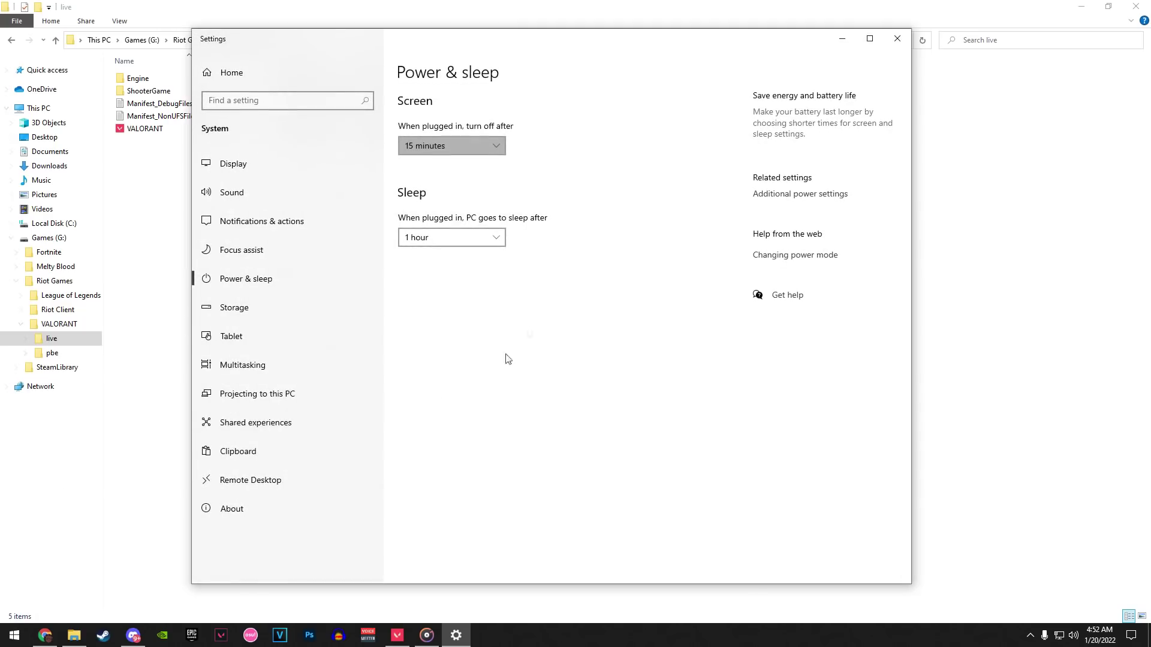
{"action": "left_click", "coordinate": [798, 196]}
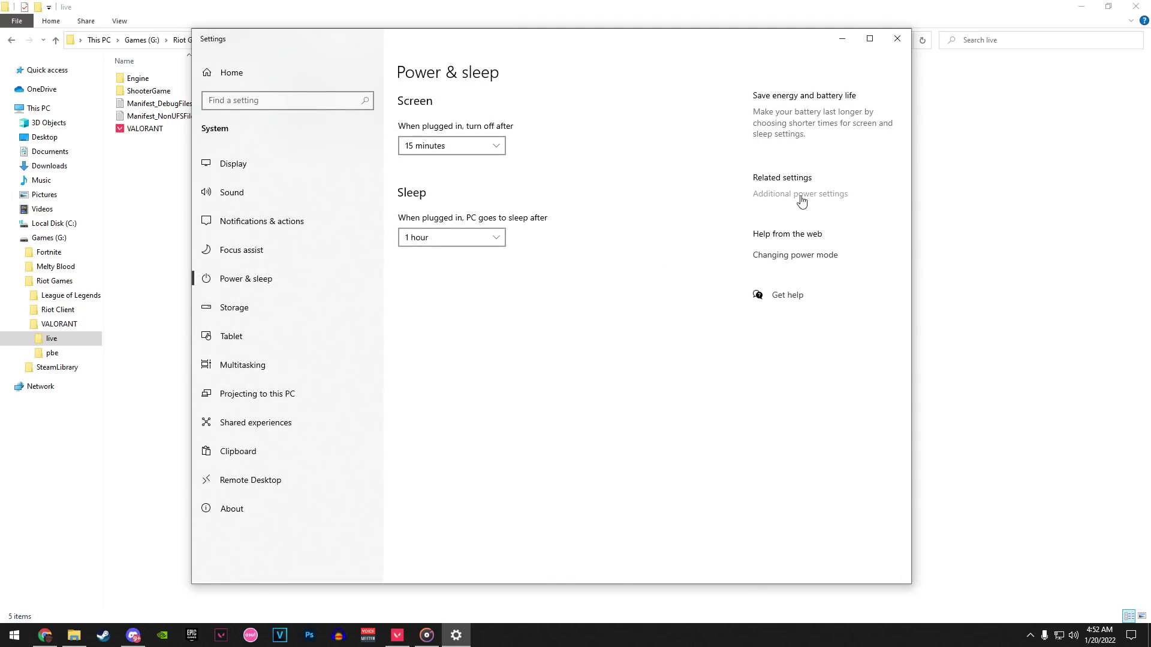
{"action": "left_click_drag", "start_coordinate": [619, 150], "coordinate": [566, 126]}
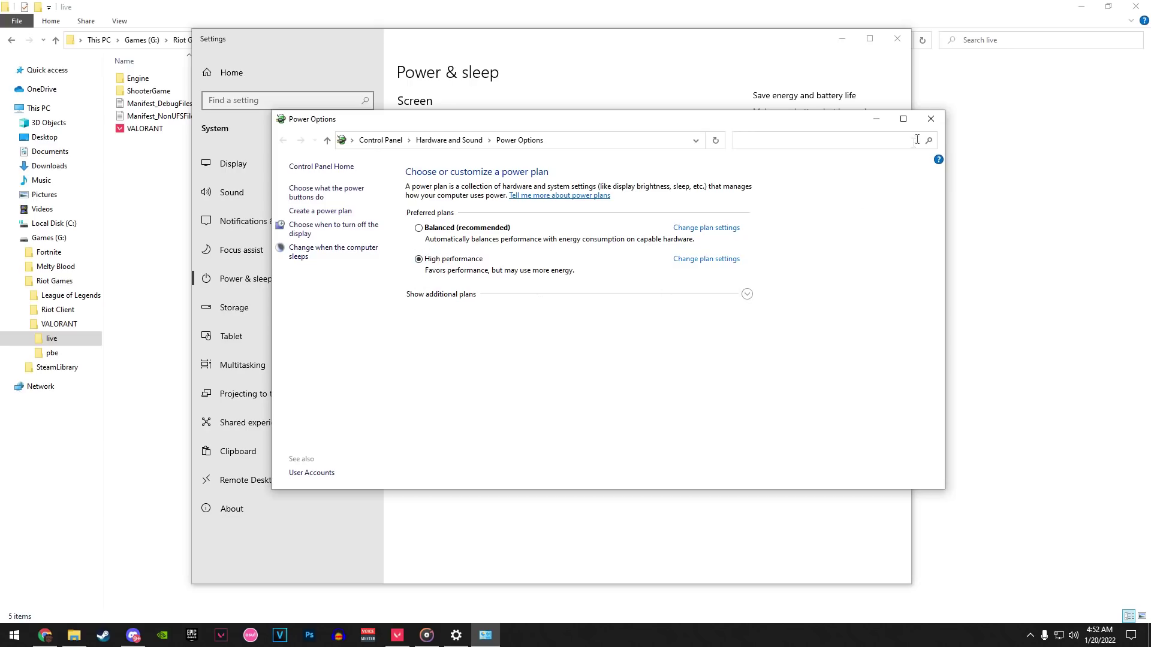
{"action": "left_click", "coordinate": [931, 119]}
Reopen Settings and check Update & Security > Delivery Optimization has downloads from other PCs Off
{"action": "left_click", "coordinate": [887, 41]}
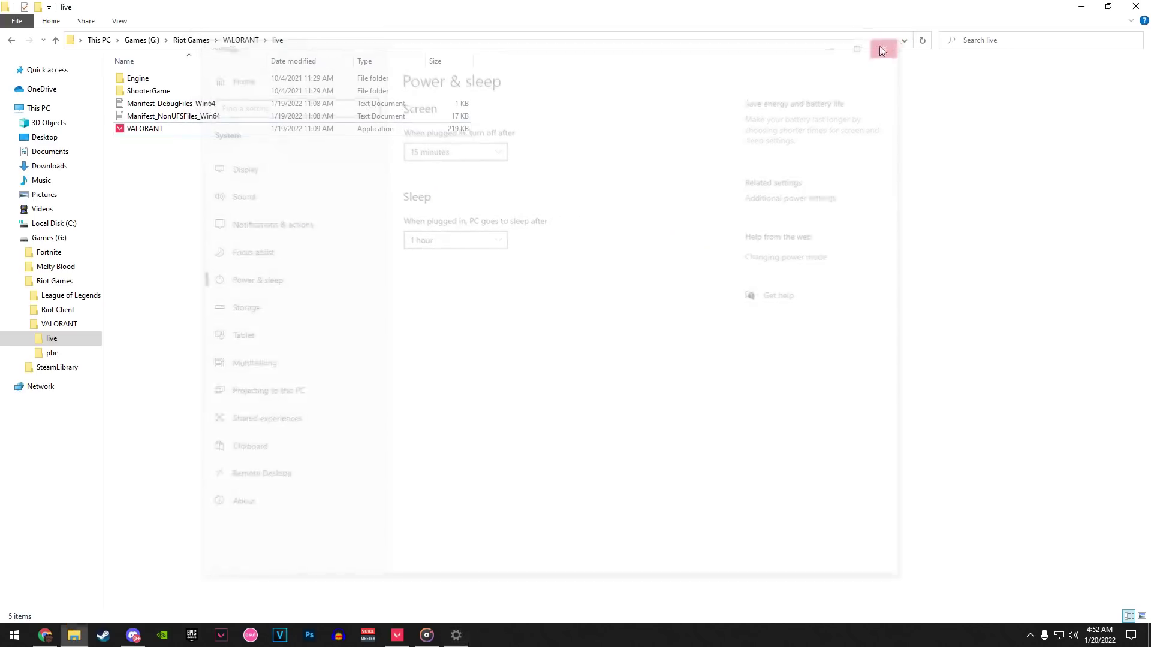
{"action": "key", "text": "super"}
{"action": "left_click", "coordinate": [456, 636]}
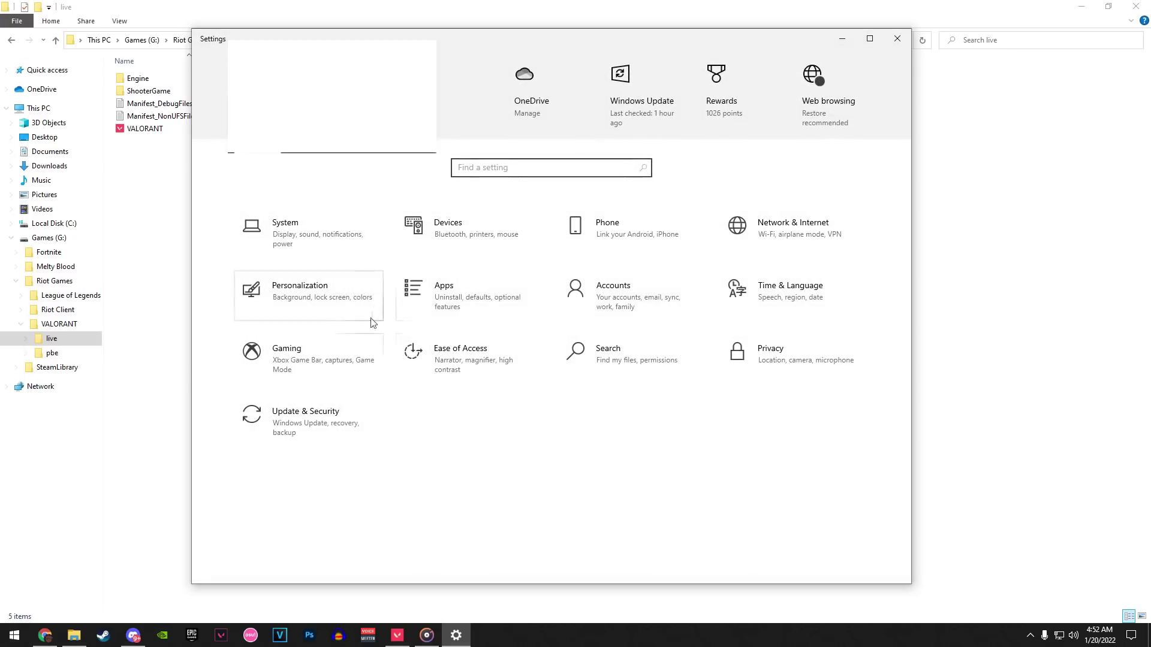
{"action": "left_click", "coordinate": [295, 424]}
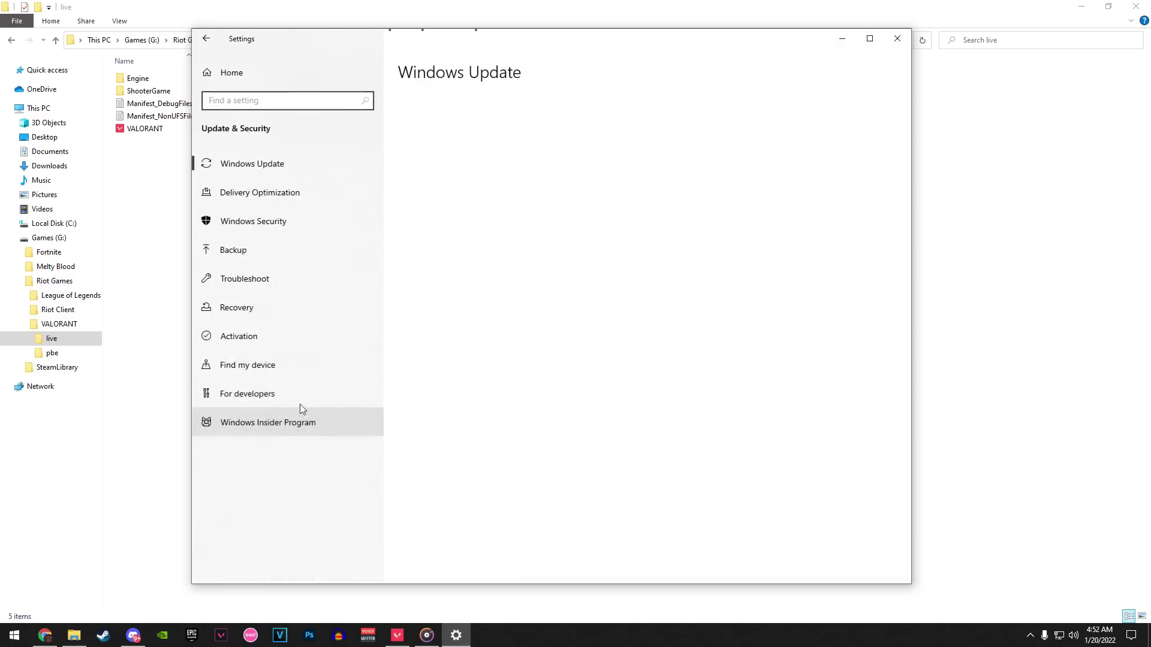
{"action": "left_click", "coordinate": [267, 198]}
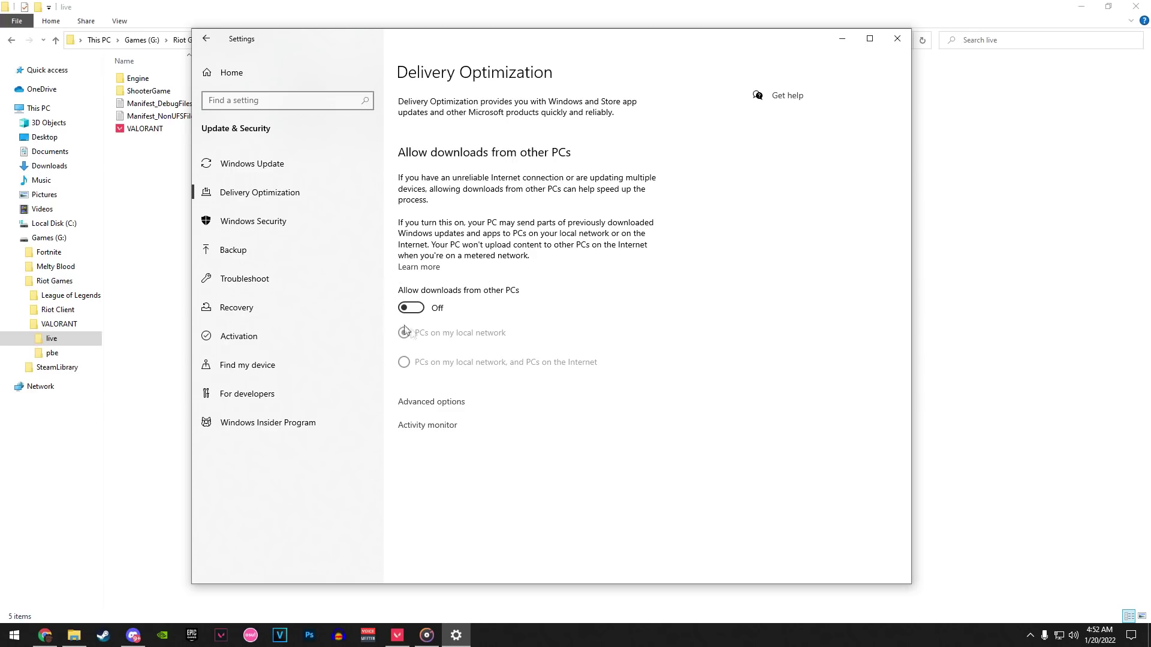
{"action": "left_click", "coordinate": [893, 43]}
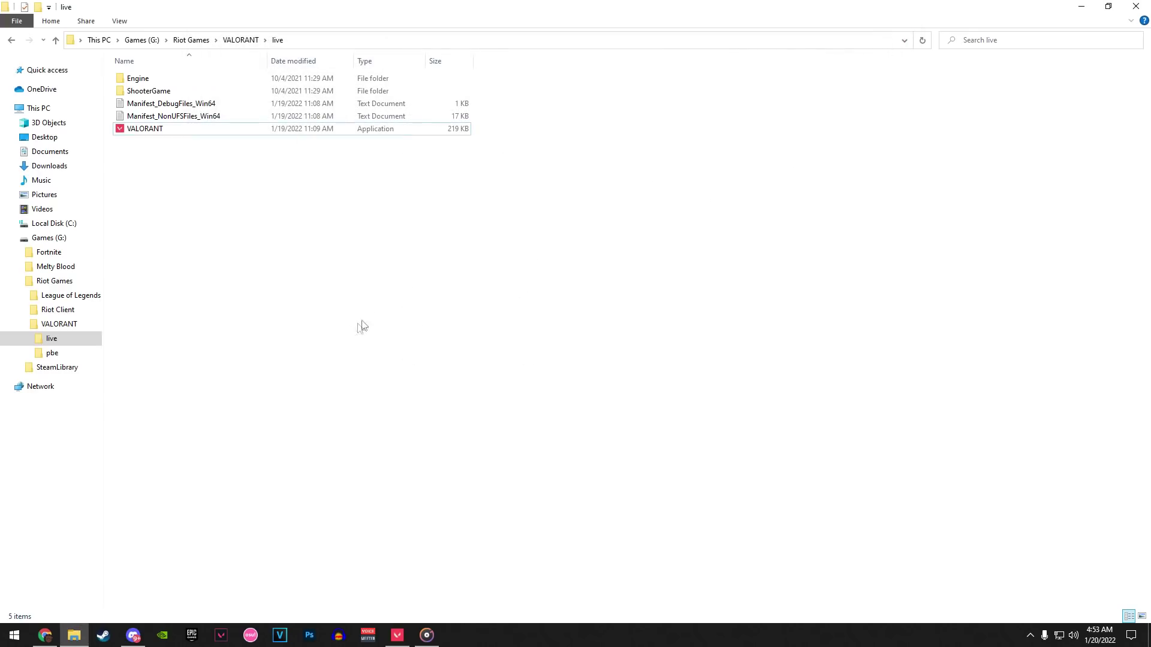
Search 'task' to open Task Manager, verify all Startup apps are Disabled, then close it
{"action": "key", "text": "super"}
{"action": "type", "text": "task"}
{"action": "key", "text": "Return"}
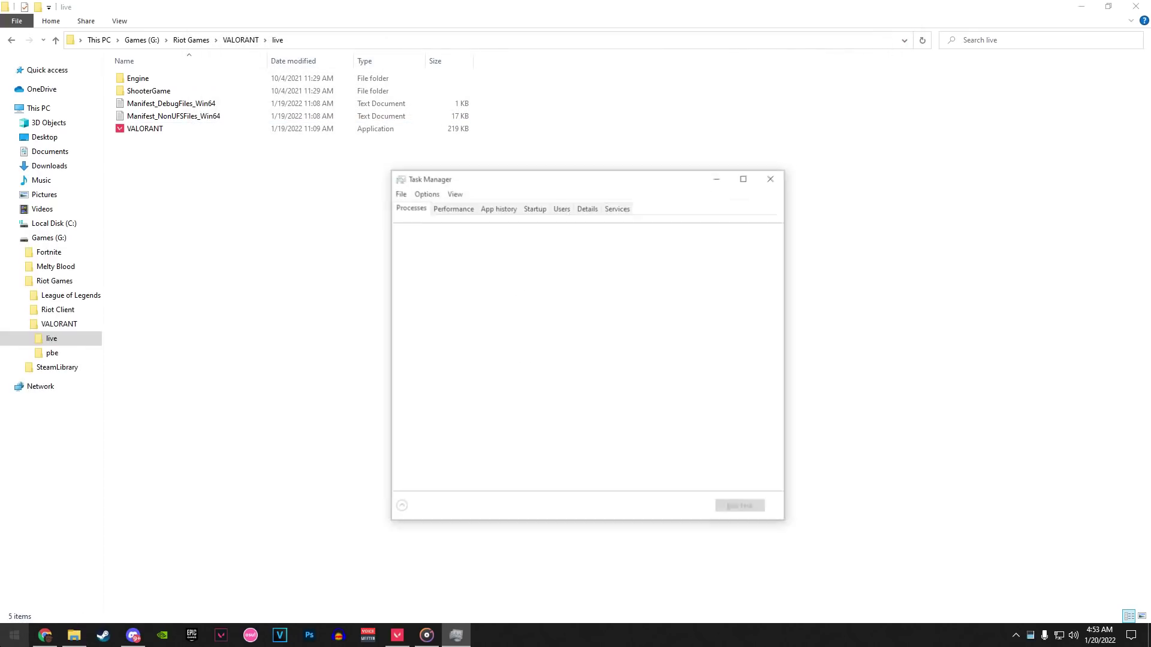
{"action": "left_click", "coordinate": [534, 207]}
{"action": "left_click_drag", "start_coordinate": [542, 179], "coordinate": [522, 165]}
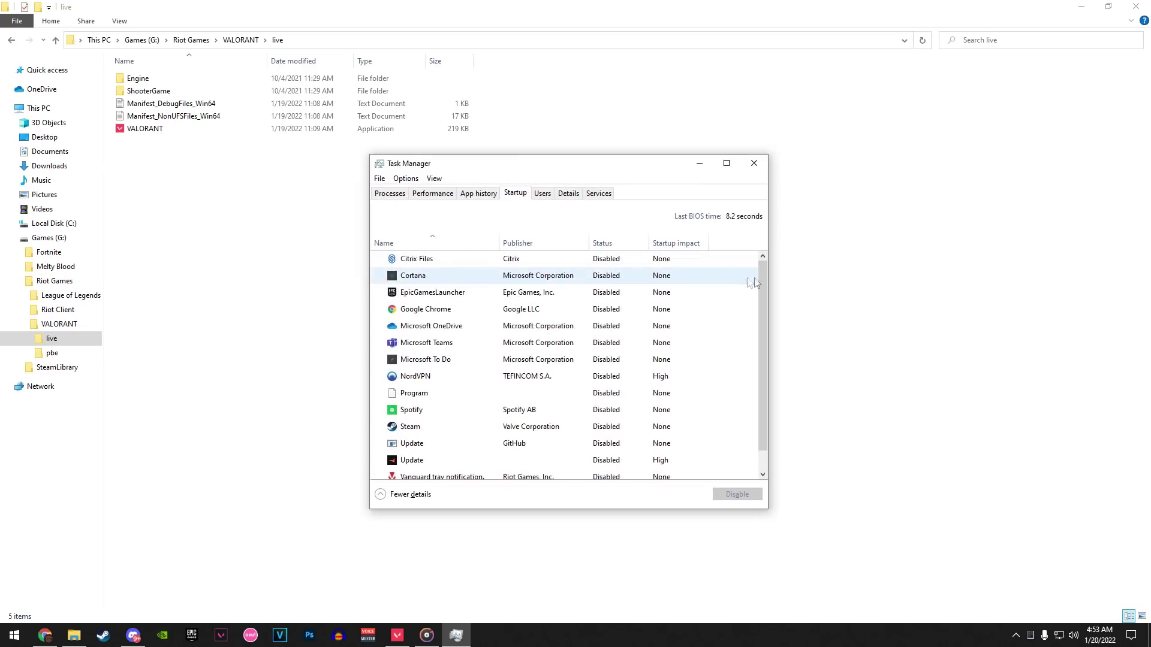
{"action": "scroll", "coordinate": [753, 282], "scroll_direction": "down", "scroll_amount": 1}
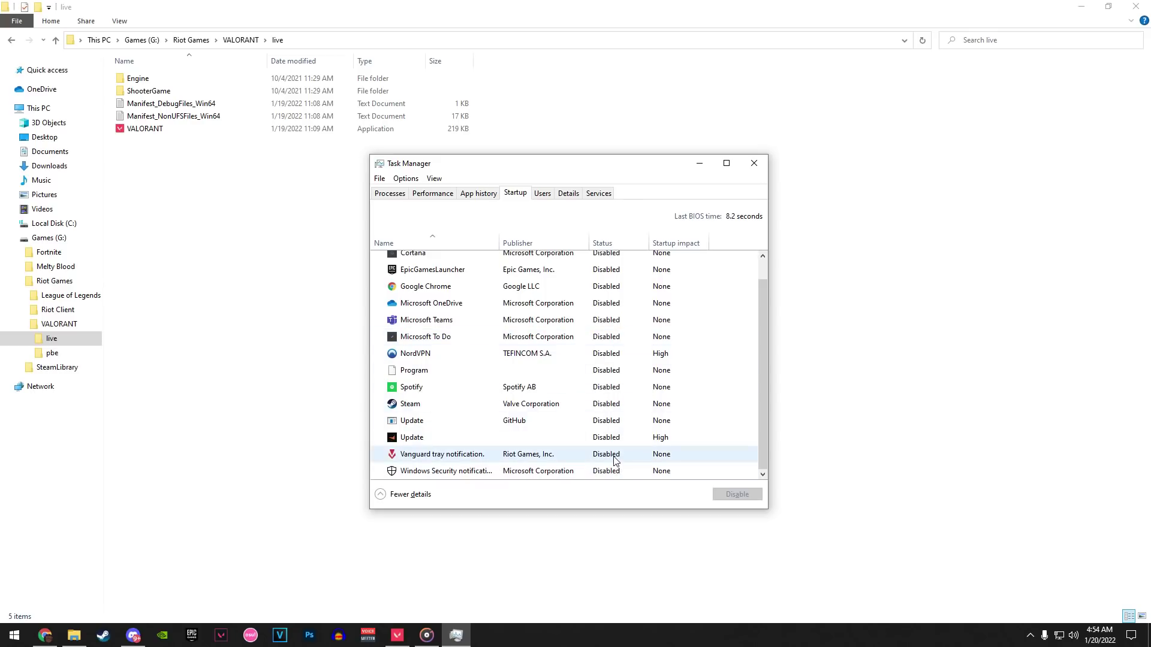
{"action": "left_click", "coordinate": [754, 163]}
Minimize File Explorer and launch NVIDIA Control Panel from the desktop context menu
{"action": "left_click", "coordinate": [1081, 7]}
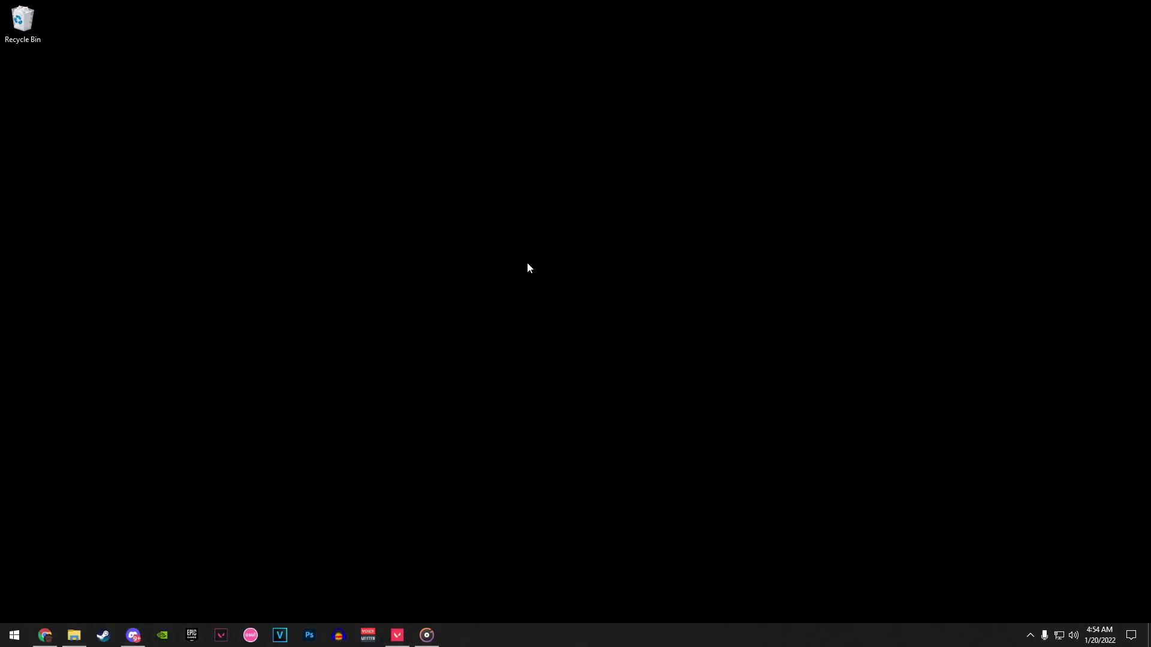
{"action": "right_click", "coordinate": [527, 264]}
{"action": "left_click", "coordinate": [557, 358]}
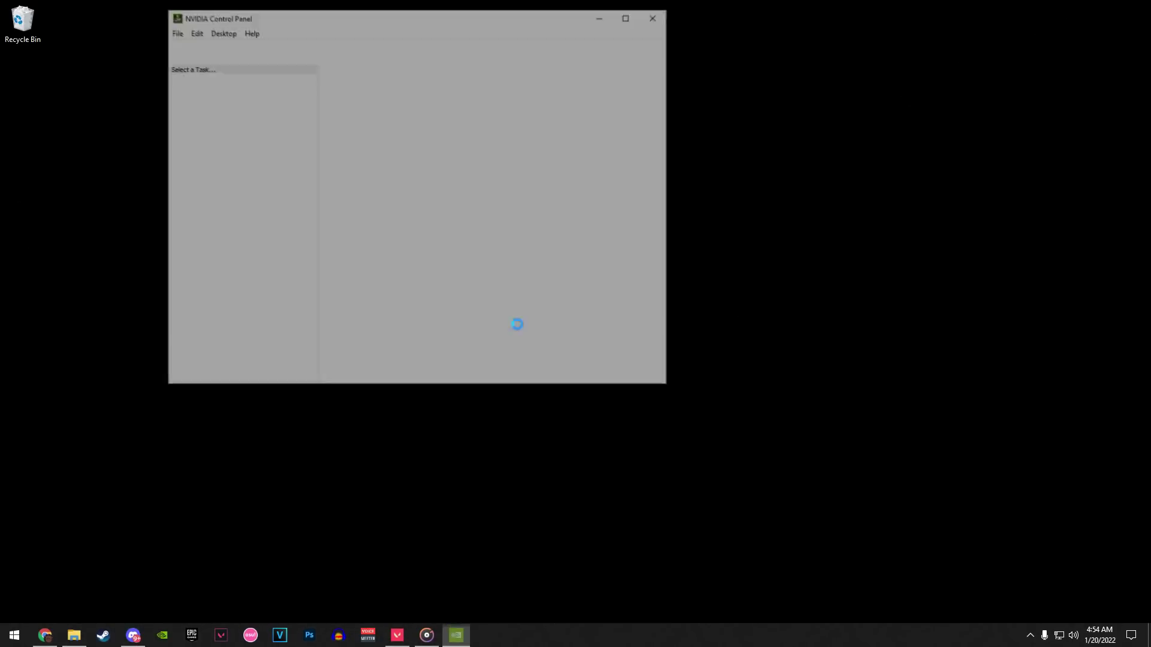
{"action": "left_click_drag", "start_coordinate": [349, 20], "coordinate": [508, 127]}
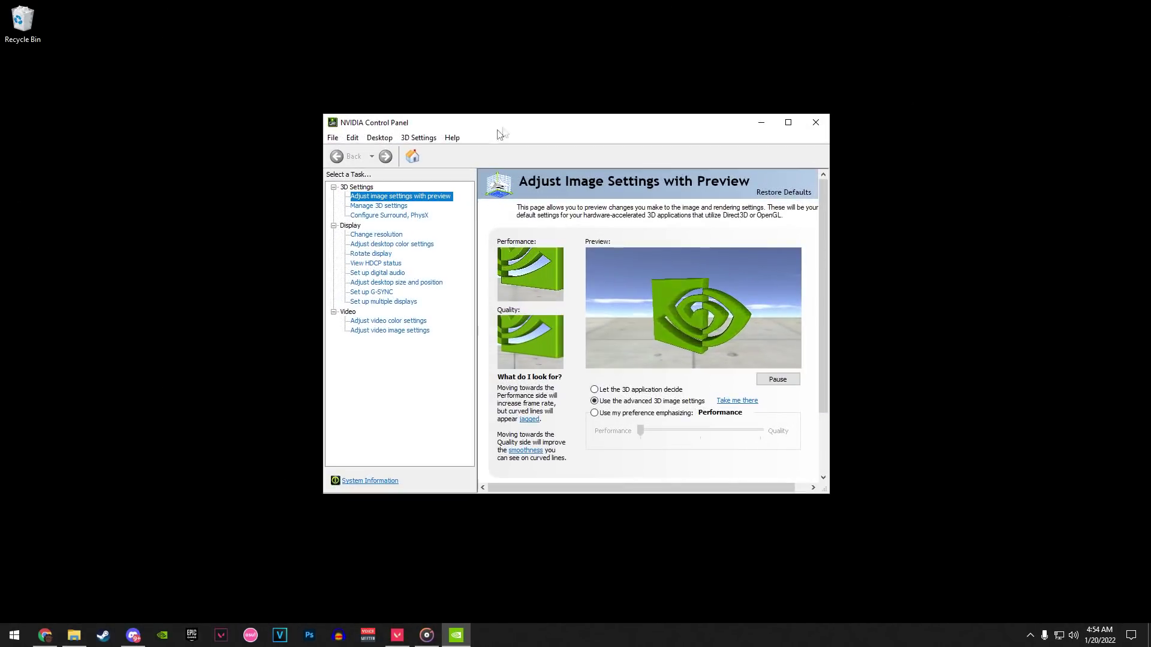
Review G-SYNC setup, select 'Use the advanced 3D image settings', and go to Manage 3D settings
{"action": "left_click", "coordinate": [372, 292]}
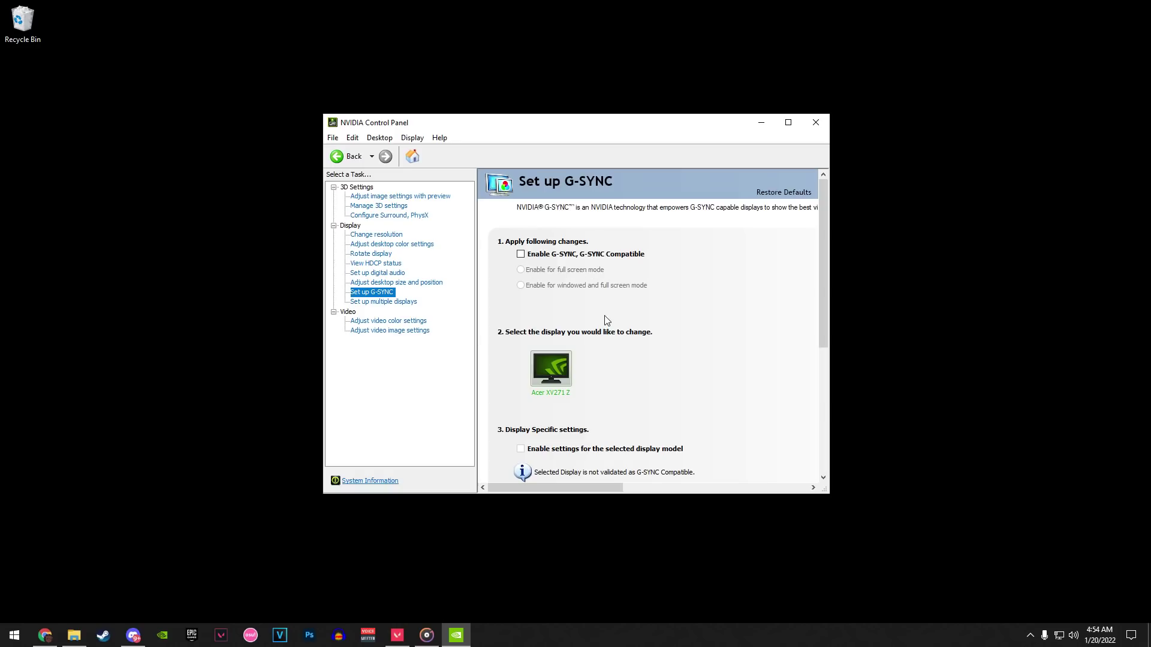
{"action": "left_click", "coordinate": [374, 198]}
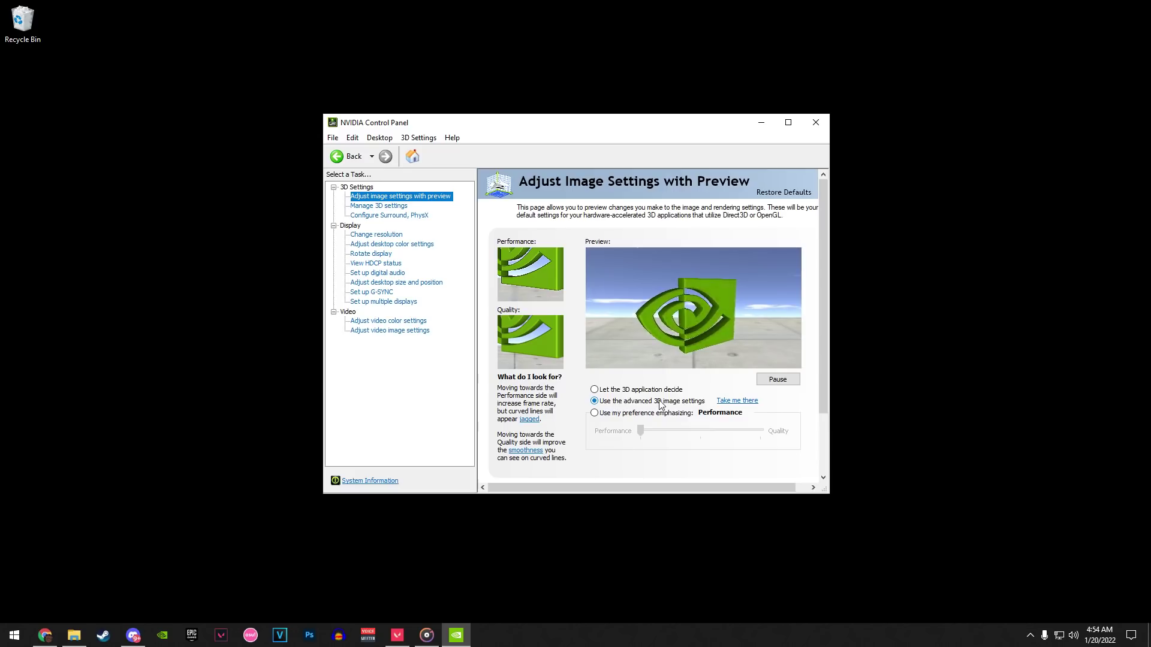
{"action": "left_click", "coordinate": [633, 402]}
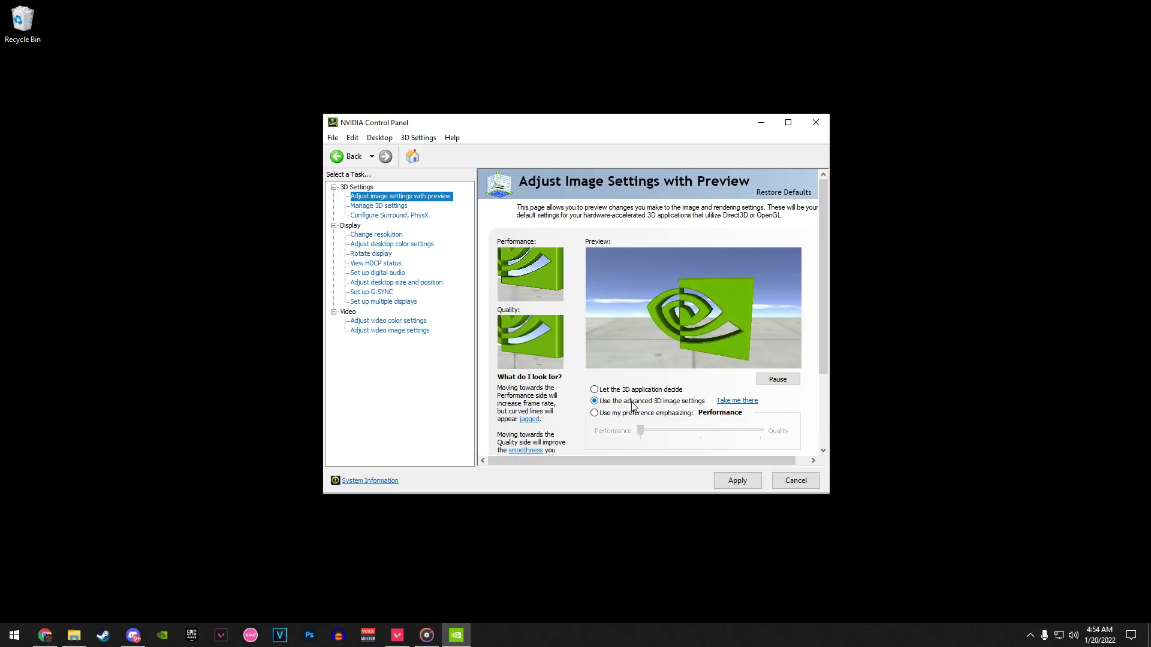
{"action": "left_click", "coordinate": [389, 207]}
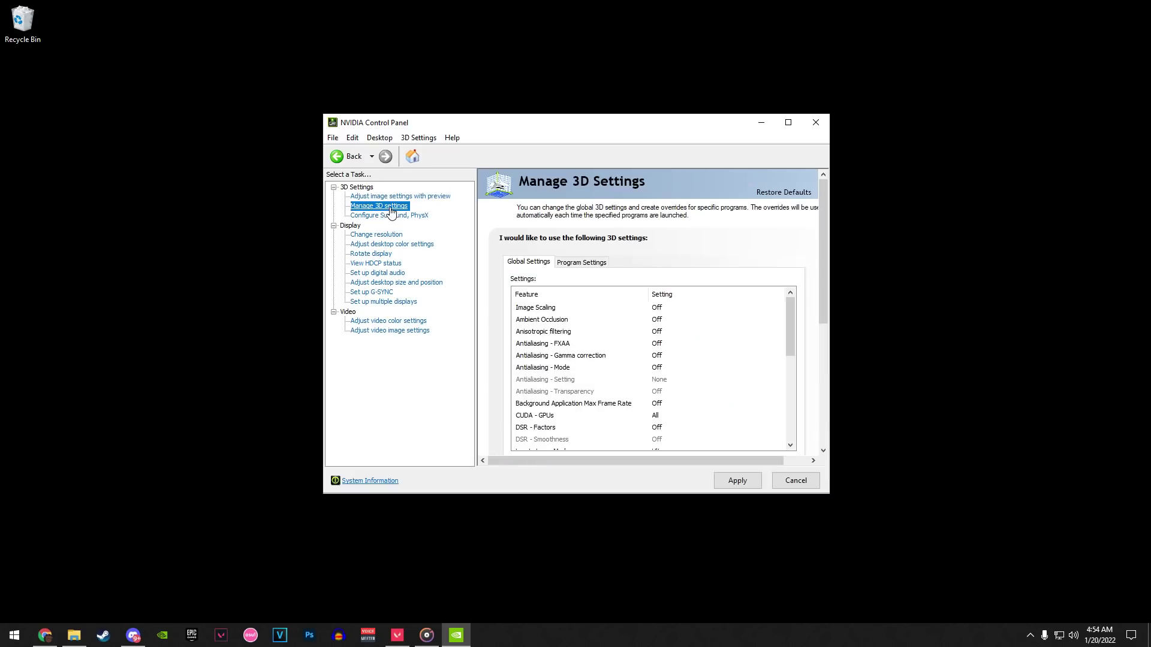
Scroll through Global Settings and keep Preferred refresh rate at Highest available
{"action": "left_click_drag", "start_coordinate": [789, 314], "coordinate": [786, 288]}
{"action": "left_click_drag", "start_coordinate": [790, 337], "coordinate": [790, 347]}
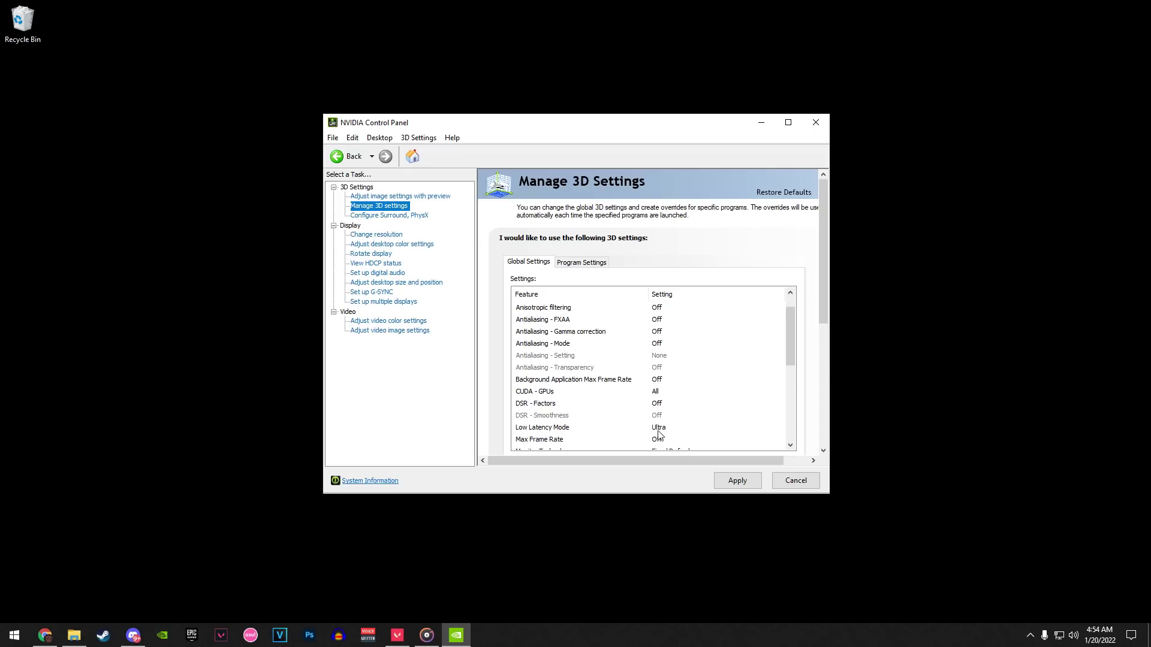
{"action": "left_click_drag", "start_coordinate": [788, 335], "coordinate": [792, 355]}
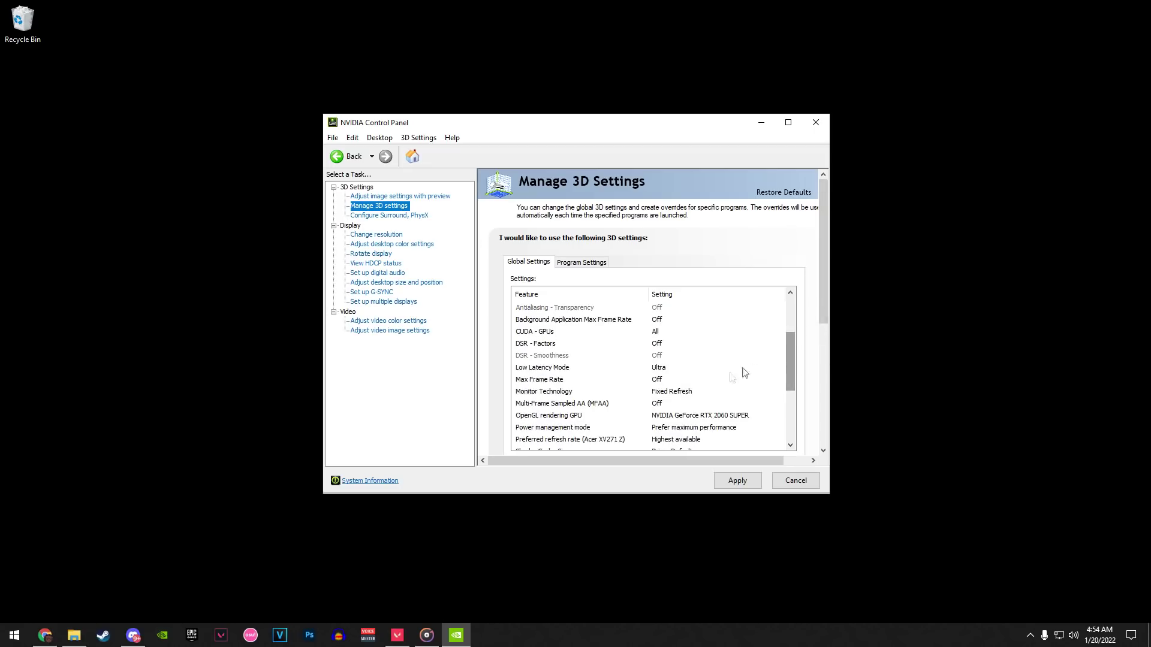
{"action": "left_click", "coordinate": [550, 395]}
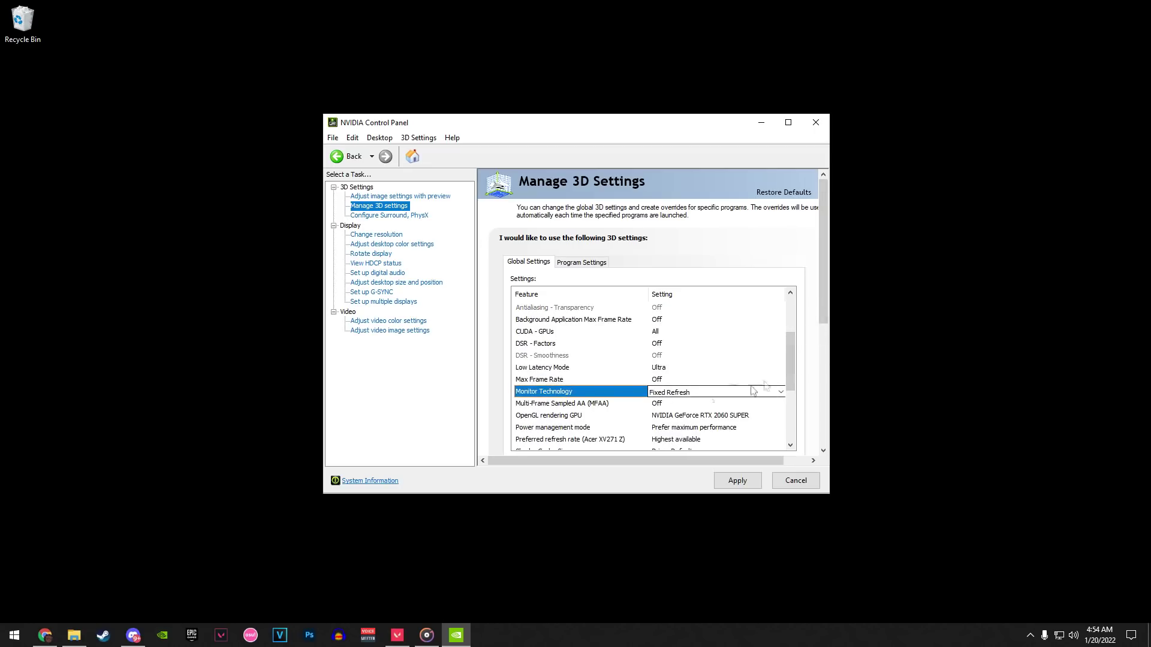
{"action": "left_click_drag", "start_coordinate": [791, 364], "coordinate": [796, 374]}
{"action": "left_click", "coordinate": [573, 394]}
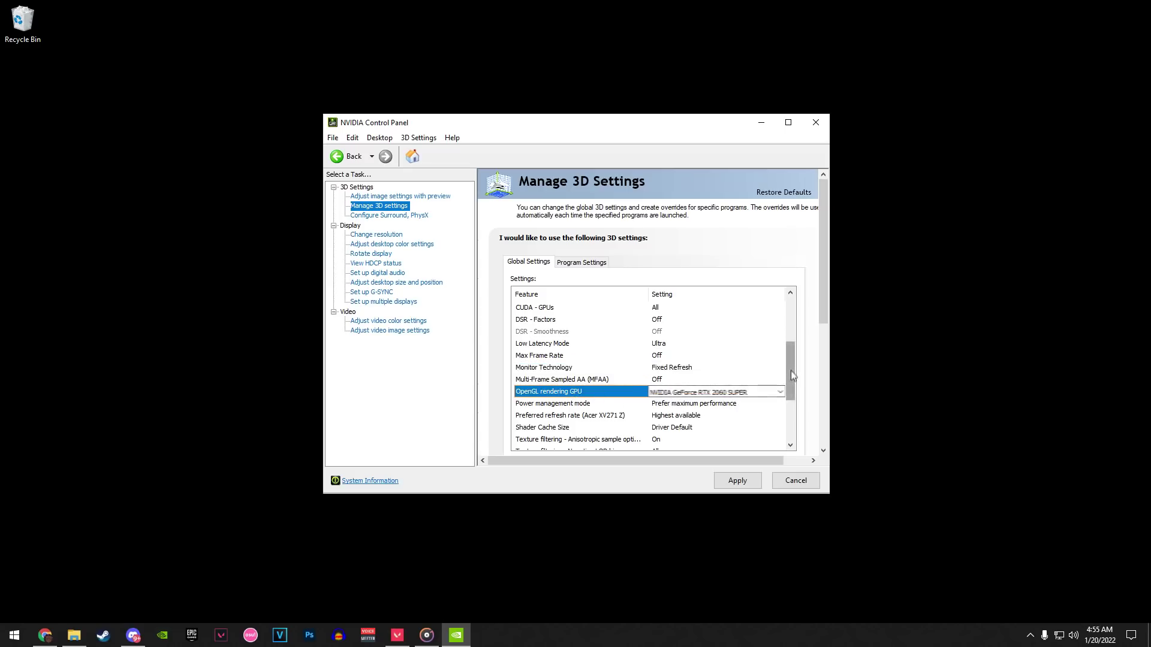
{"action": "left_click_drag", "start_coordinate": [791, 370], "coordinate": [790, 392]}
{"action": "left_click", "coordinate": [580, 357]}
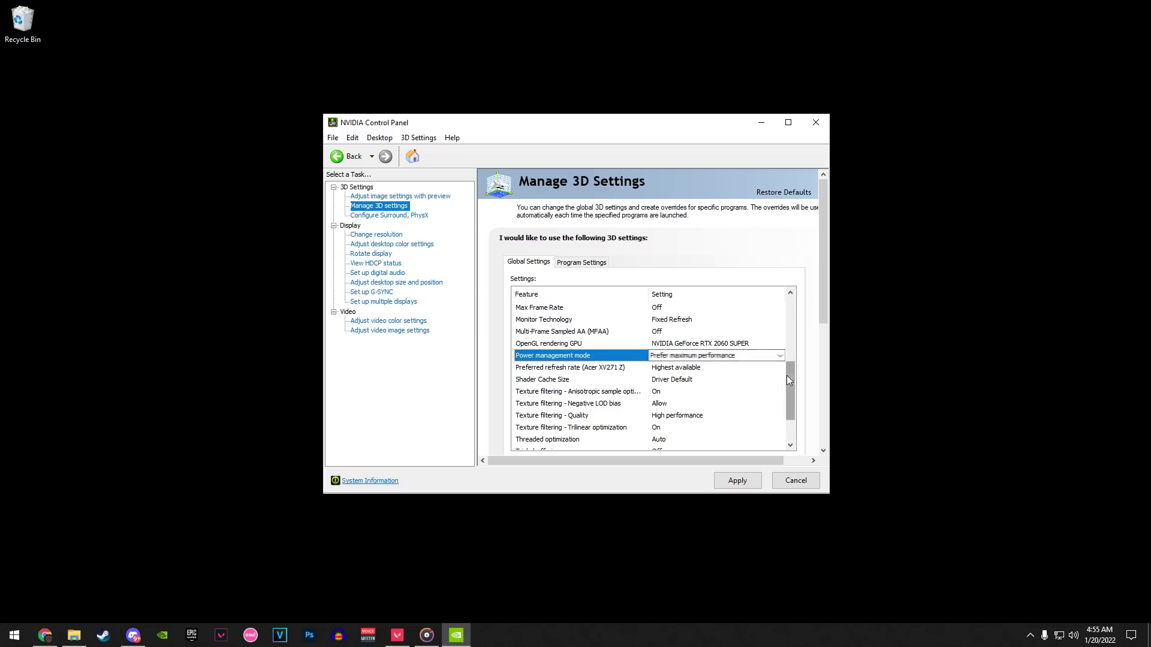
{"action": "left_click_drag", "start_coordinate": [790, 375], "coordinate": [790, 385]}
{"action": "left_click", "coordinate": [671, 348]}
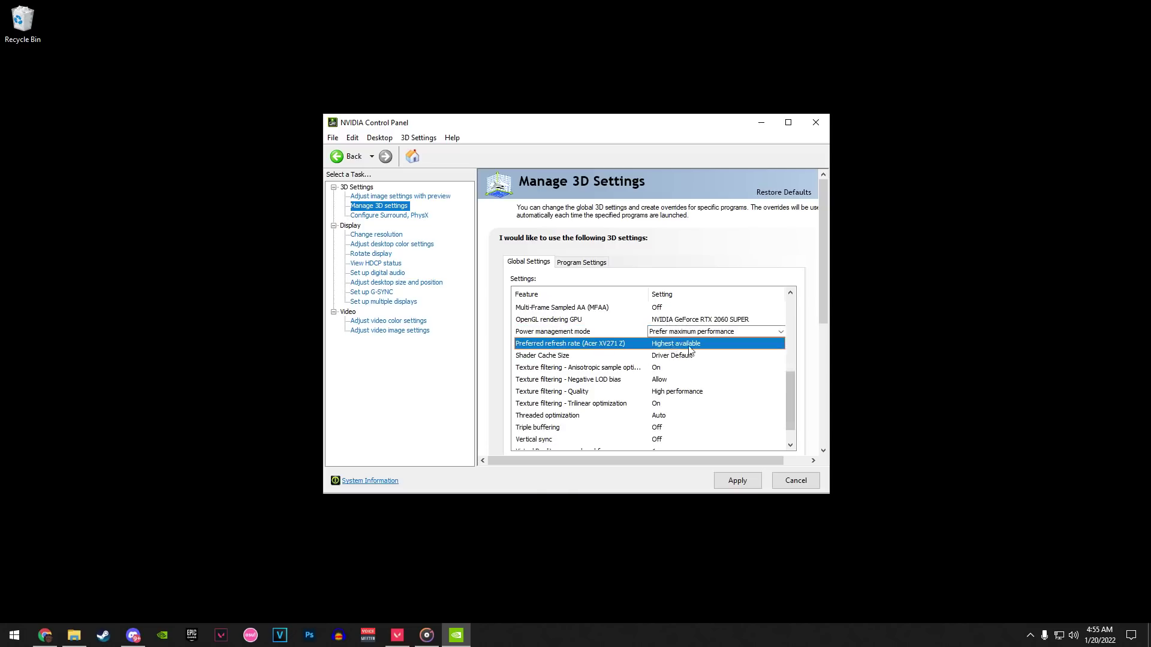
{"action": "left_click", "coordinate": [665, 347]}
{"action": "left_click", "coordinate": [795, 384]}
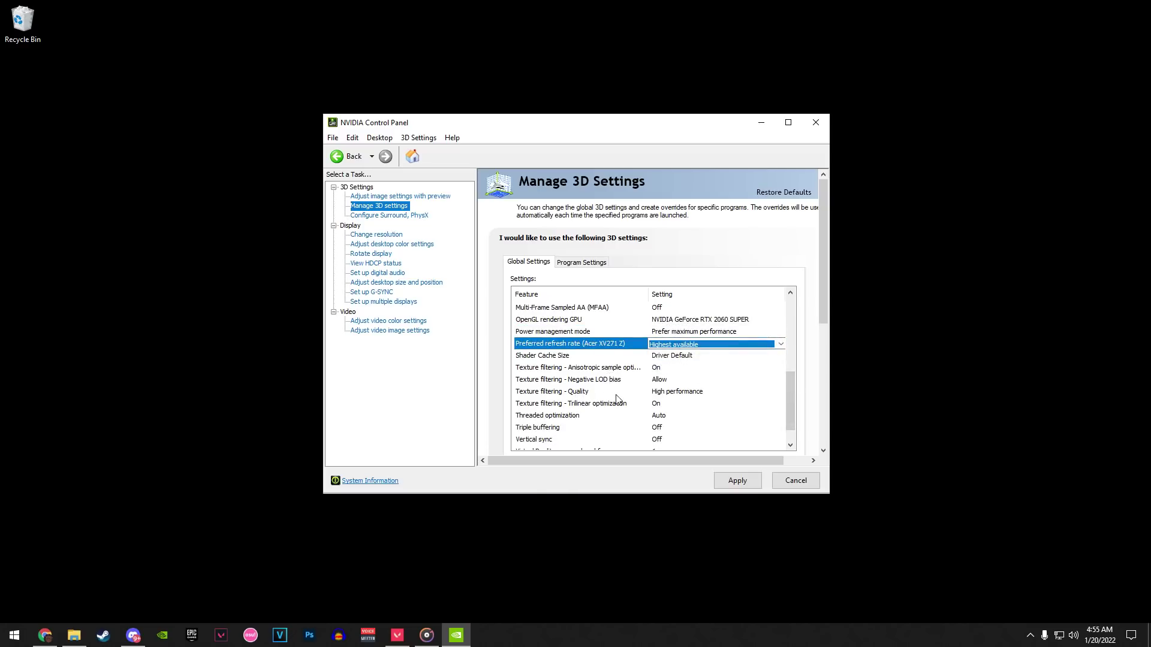
Set texture filtering to High performance and Vertical sync off, apply, and close the panel
{"action": "left_click", "coordinate": [682, 401]}
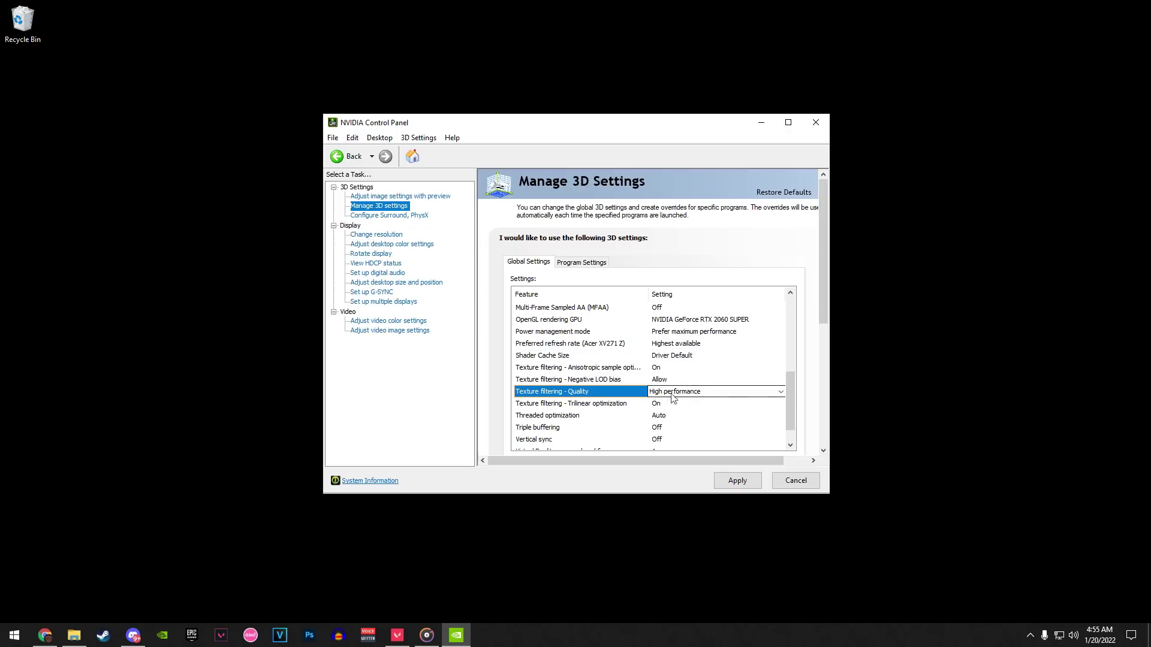
{"action": "scroll", "coordinate": [792, 391], "scroll_direction": "down", "scroll_amount": 1}
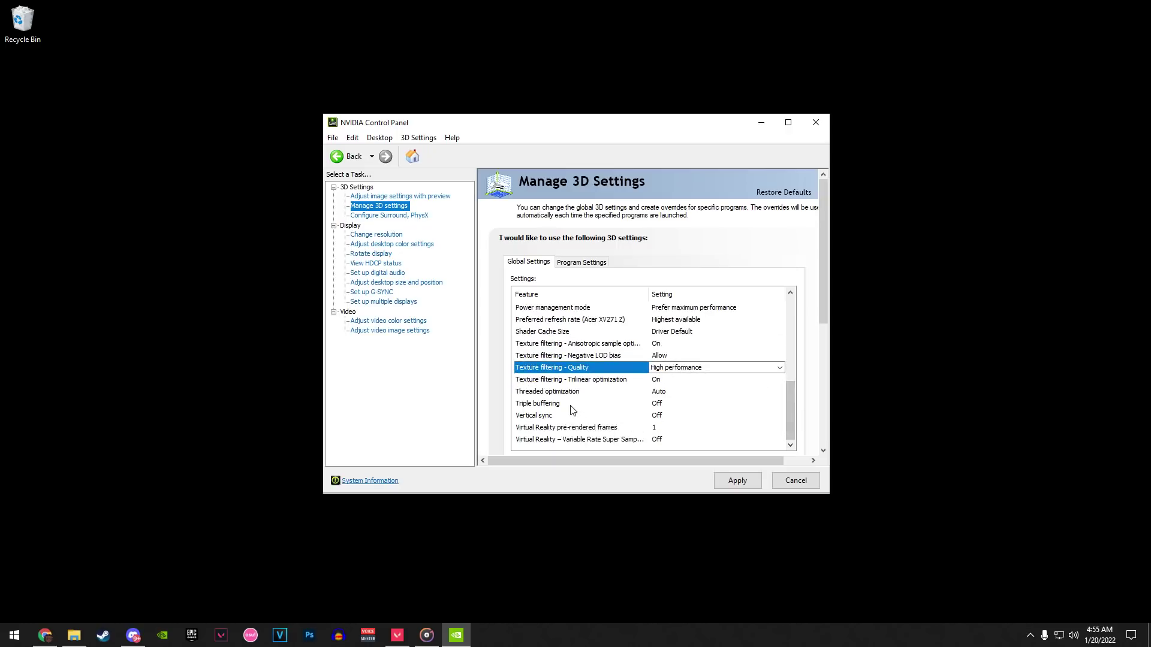
{"action": "left_click", "coordinate": [547, 404]}
{"action": "left_click", "coordinate": [548, 416]}
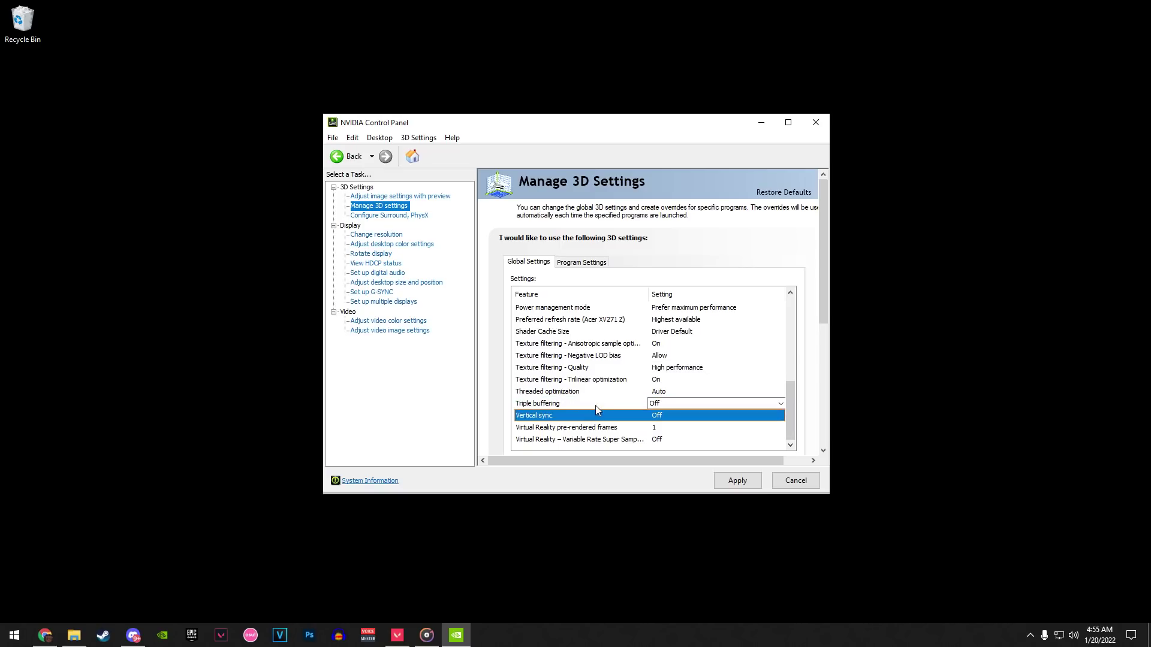
{"action": "left_click", "coordinate": [595, 406]}
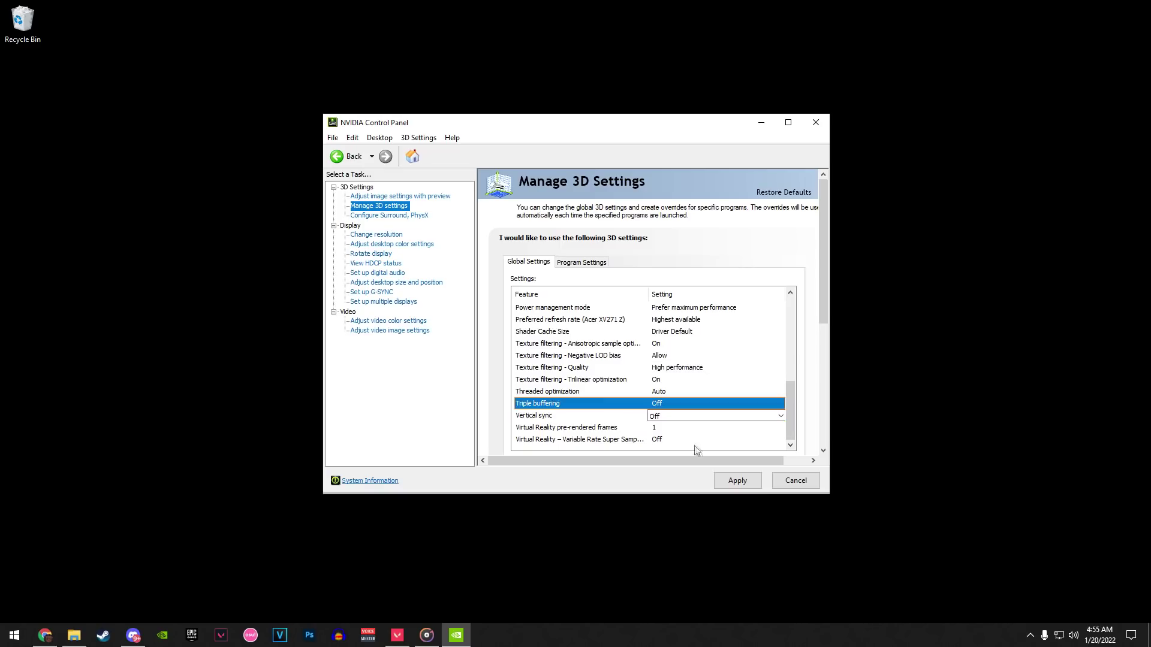
{"action": "left_click", "coordinate": [732, 479]}
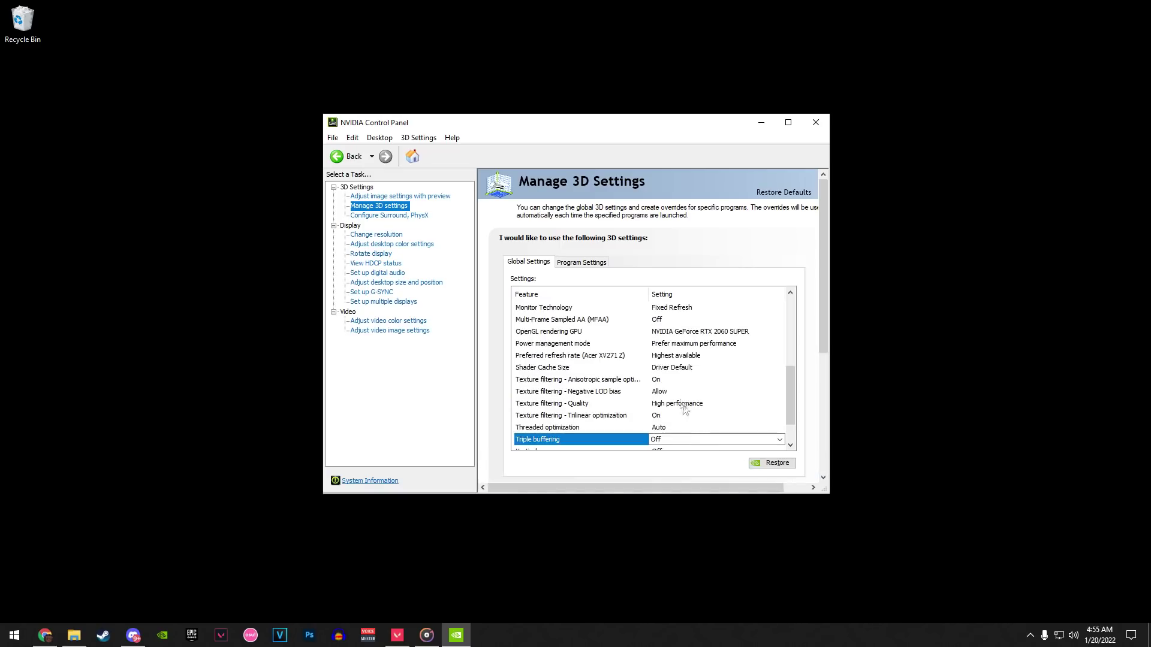
{"action": "left_click", "coordinate": [813, 127]}
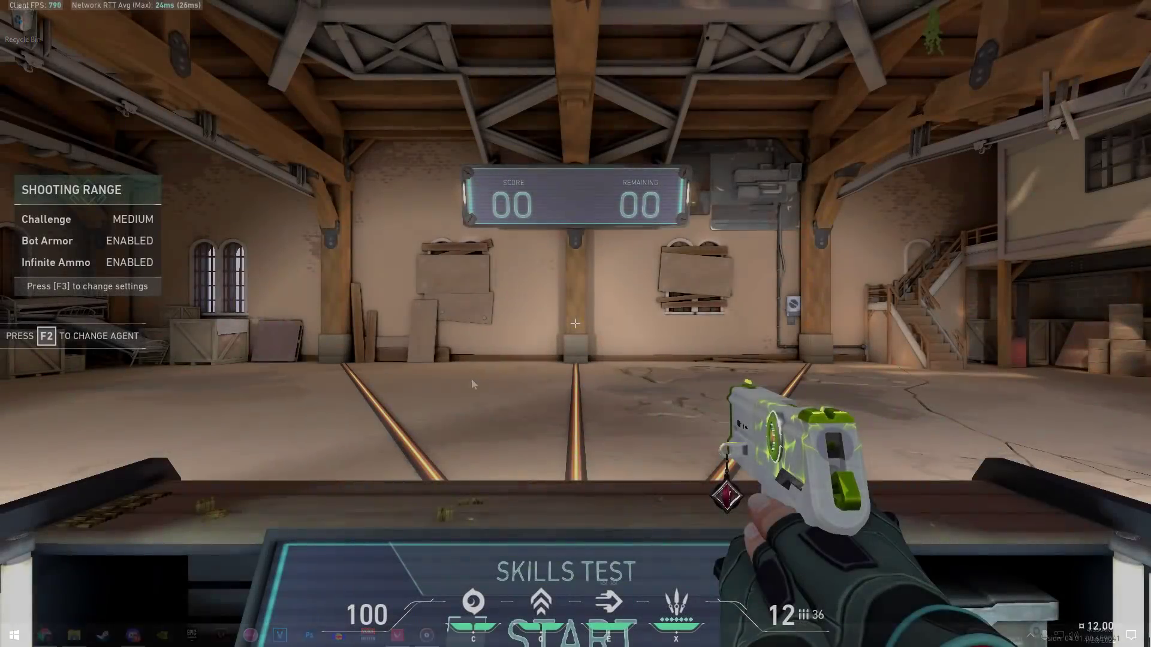
Open VALORANT's Video settings and choose On + Boost for NVIDIA Reflex Low Latency
{"action": "key", "text": "Escape"}
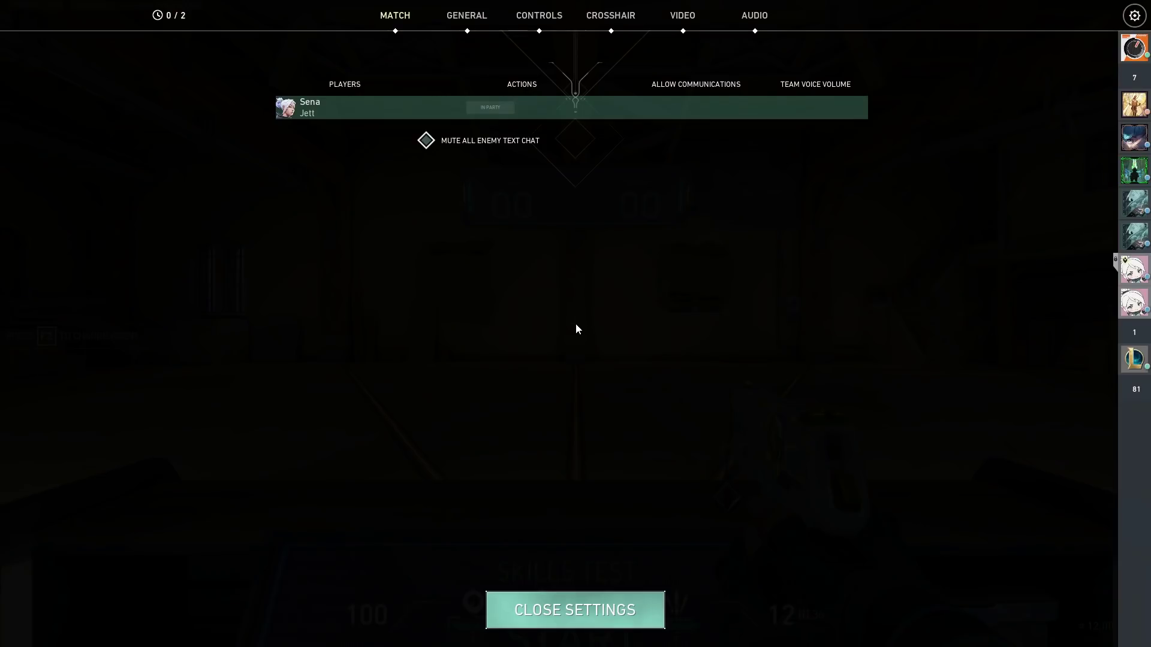
{"action": "key", "text": "Escape"}
{"action": "key", "text": "Escape"}
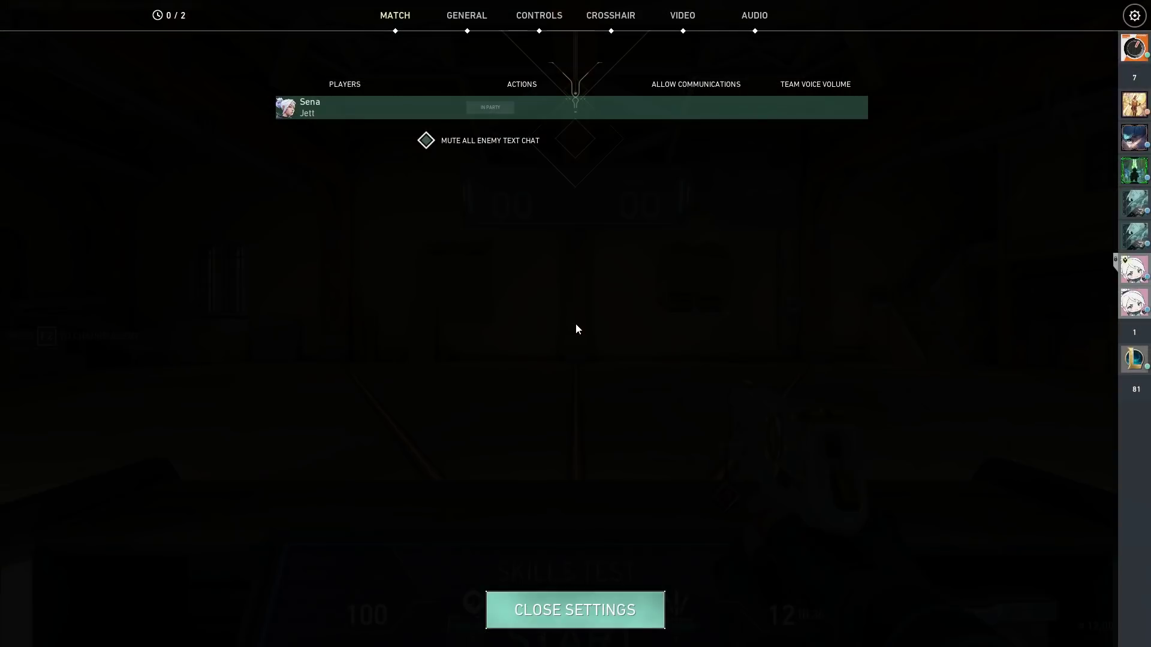
{"action": "left_click", "coordinate": [683, 18]}
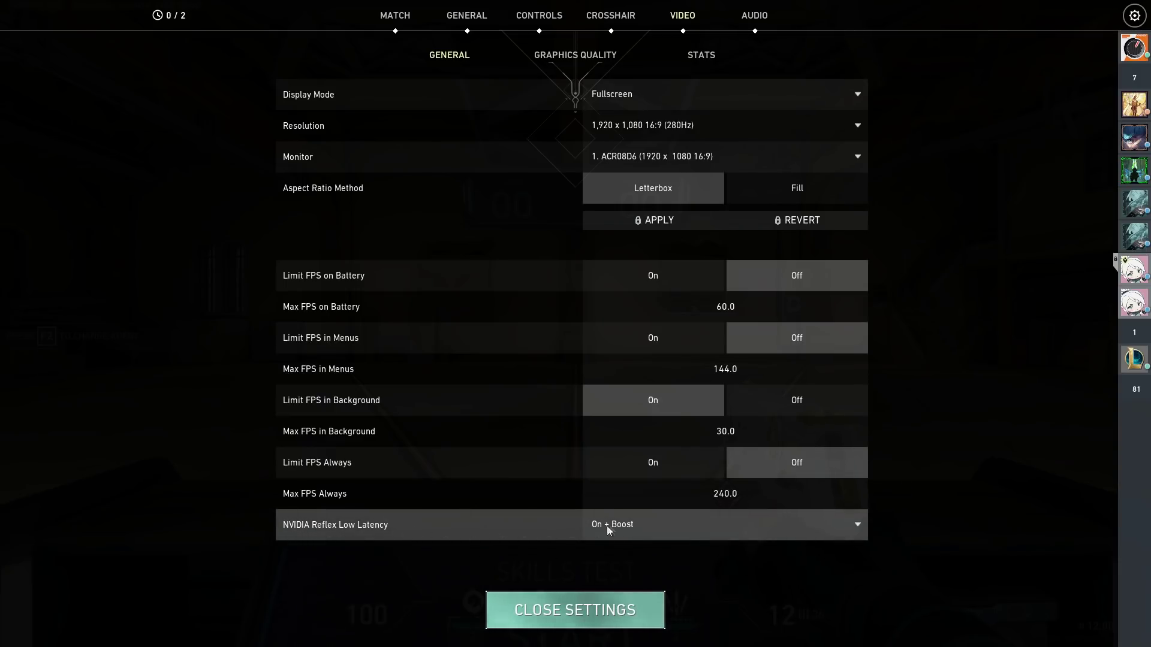
{"action": "left_click", "coordinate": [718, 522]}
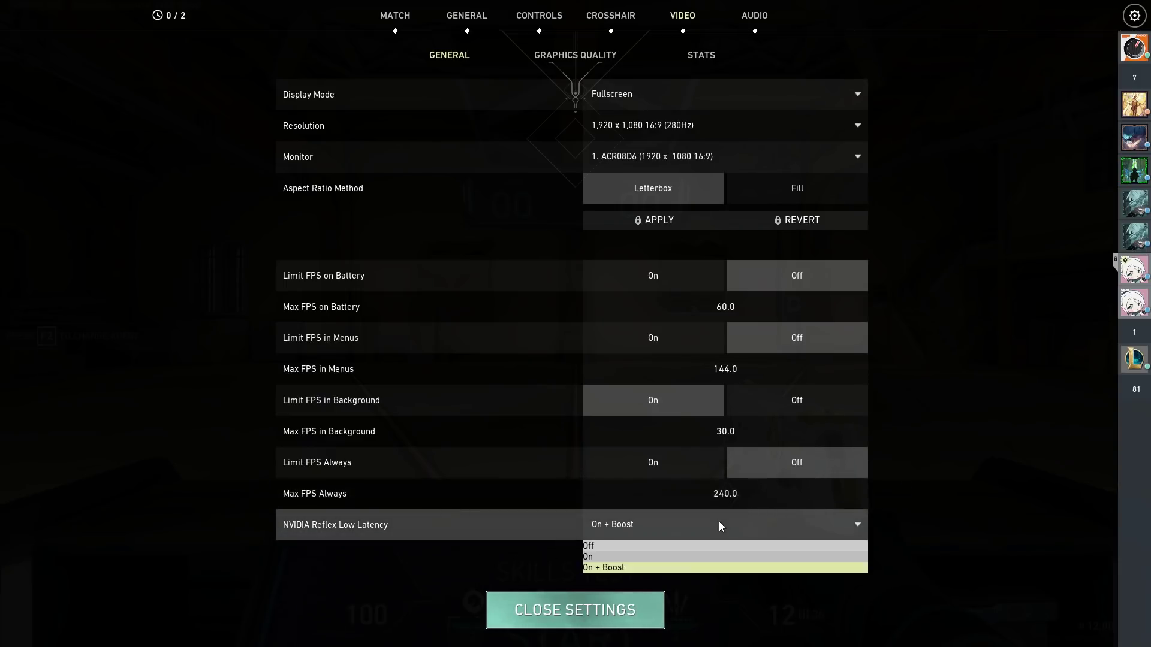
{"action": "left_click", "coordinate": [599, 566]}
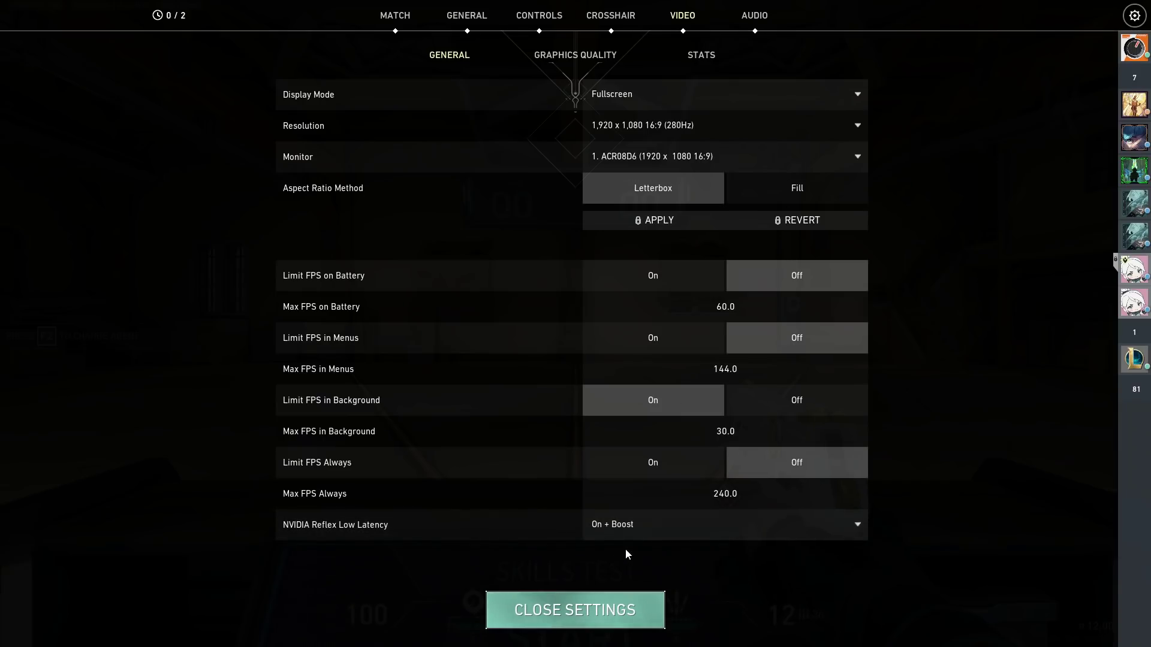
Set every graphics quality option to Low, anti-aliasing None, anisotropic 1x, bloom, distortion and shadows off, then close settings
{"action": "left_click", "coordinate": [585, 62]}
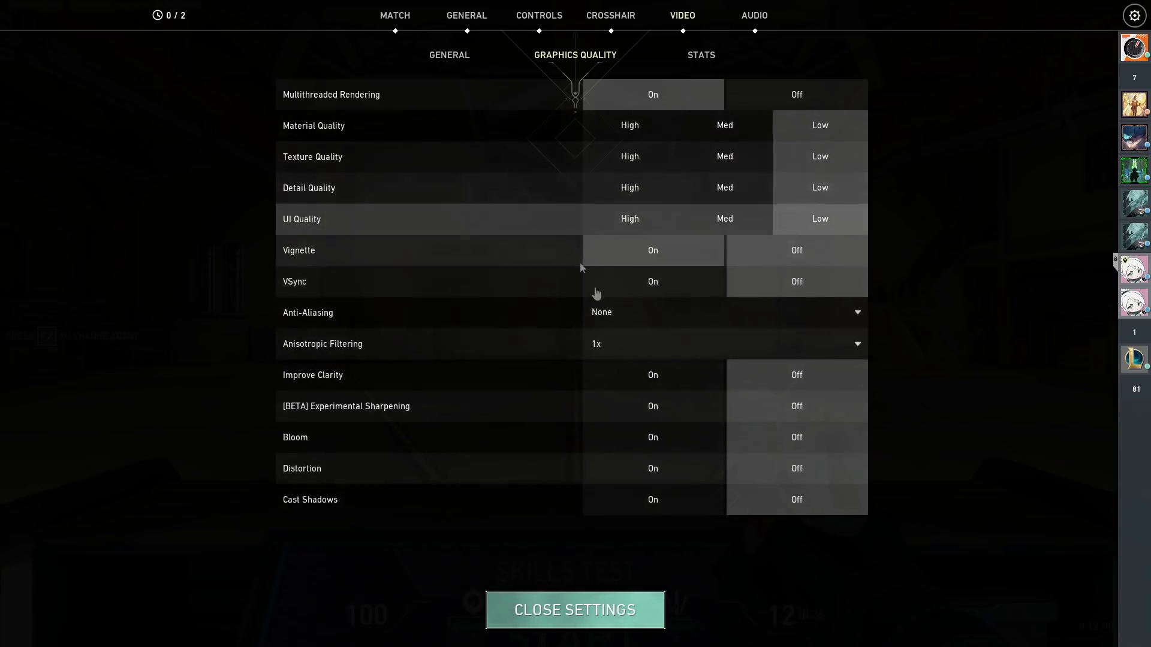
{"action": "left_click", "coordinate": [548, 595]}
Buy a Phantom rifle and Heavy Shields from the buy menu
{"action": "key", "text": "b"}
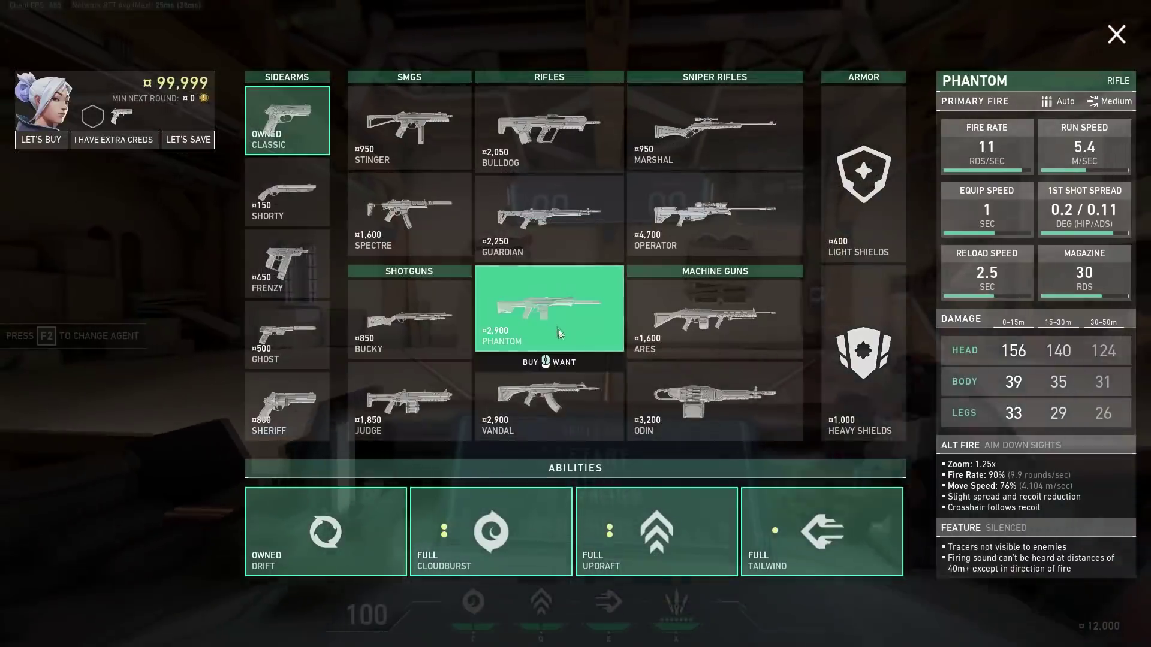
{"action": "left_click", "coordinate": [552, 411]}
{"action": "left_click", "coordinate": [874, 411]}
{"action": "key", "text": "b"}
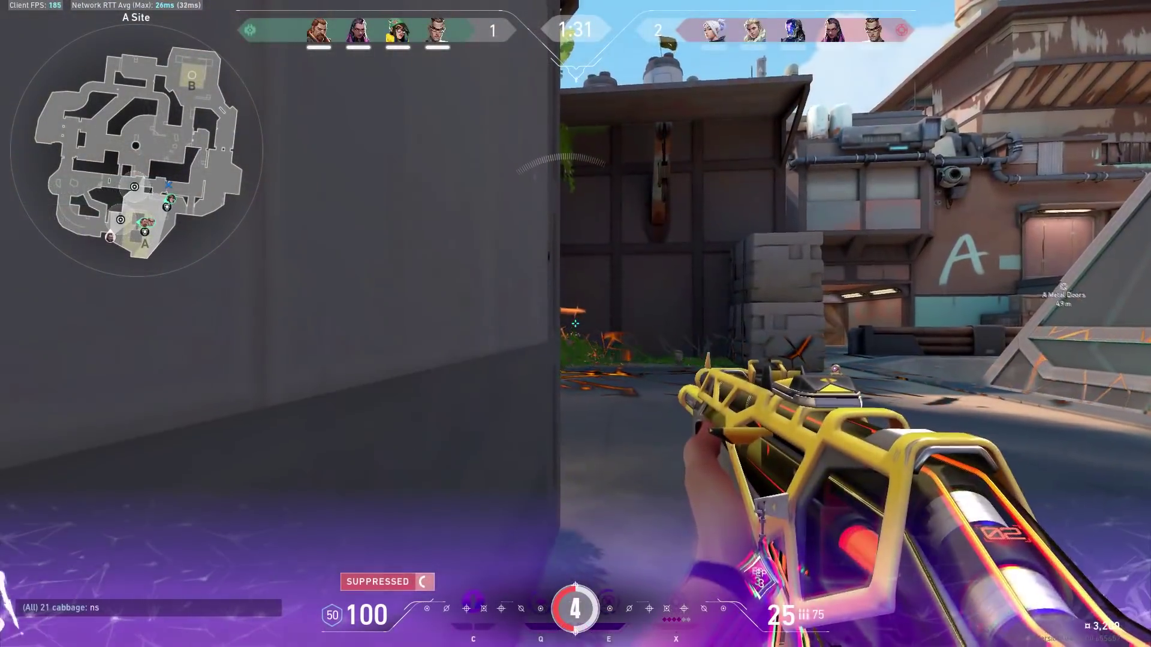
Push toward A site and shoot enemies, healing from a soul orb and casting Dismiss
{"action": "key", "text": "w"}
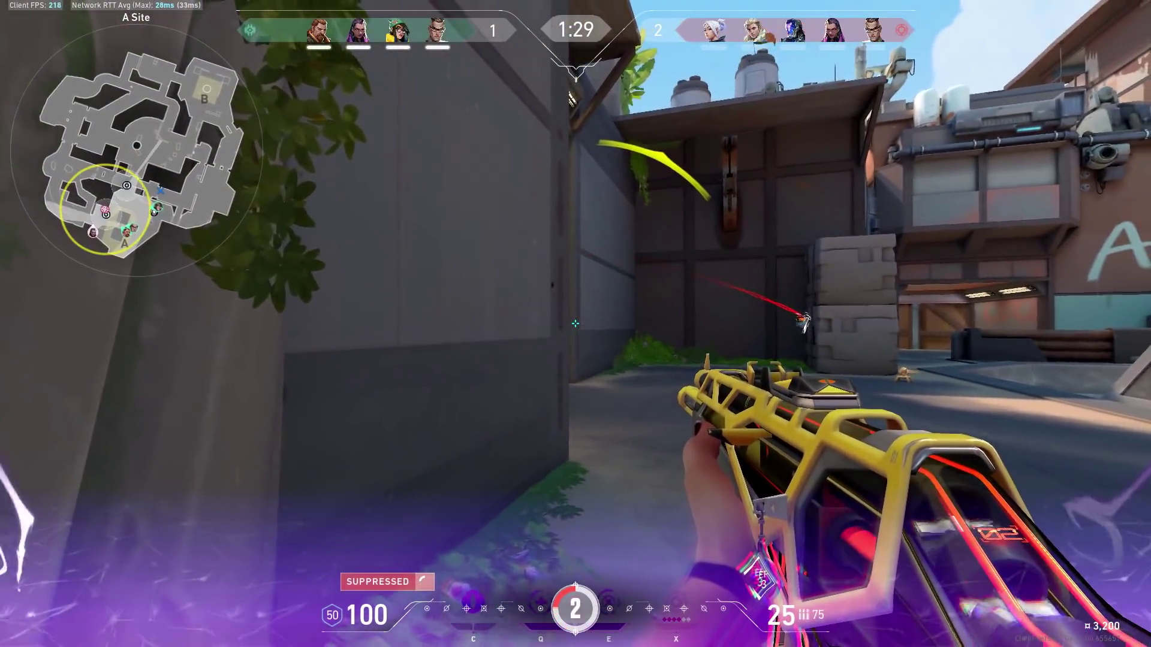
{"action": "left_click", "coordinate": [575, 324]}
{"action": "left_click", "coordinate": [575, 324]}
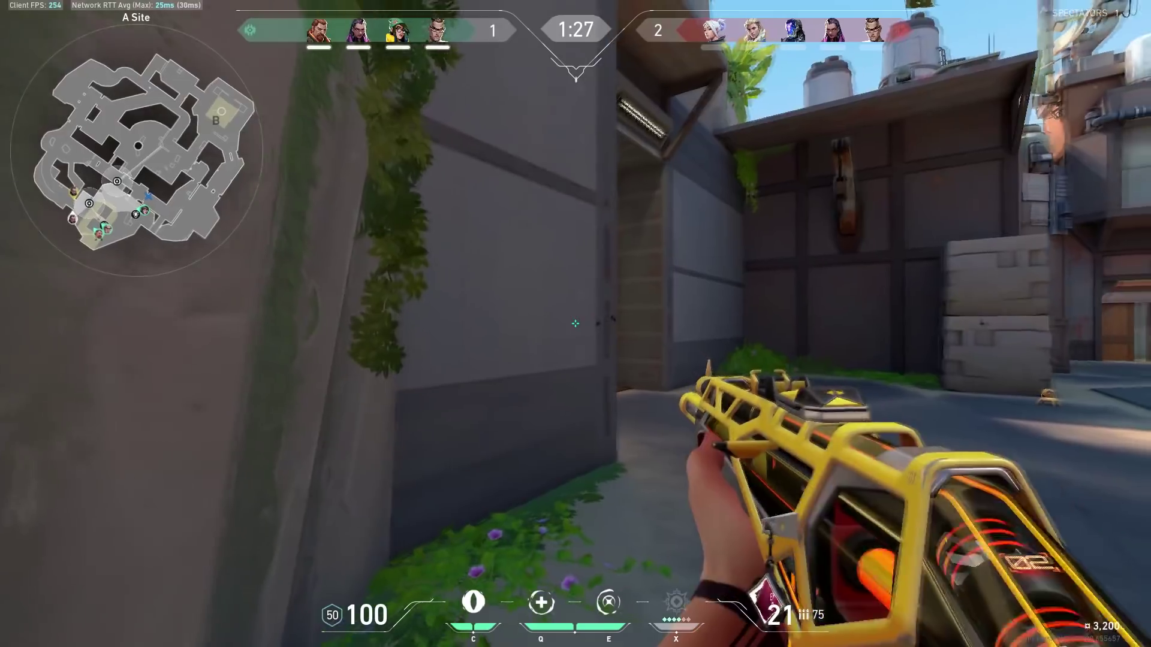
{"action": "left_click", "coordinate": [576, 323]}
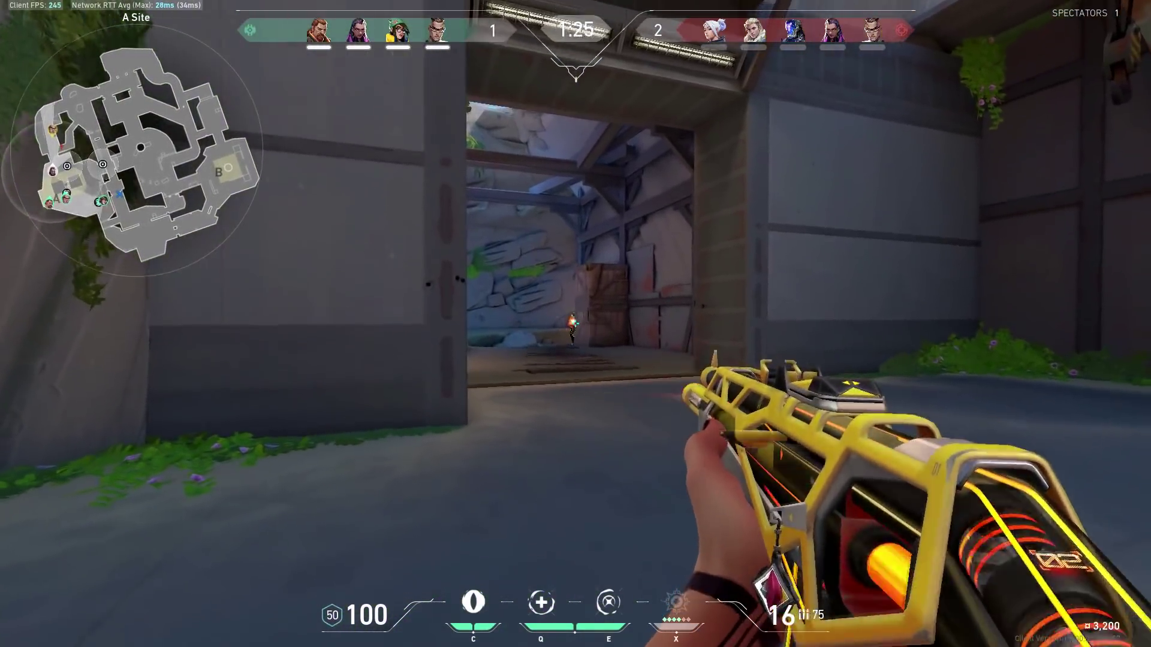
{"action": "key", "text": "q"}
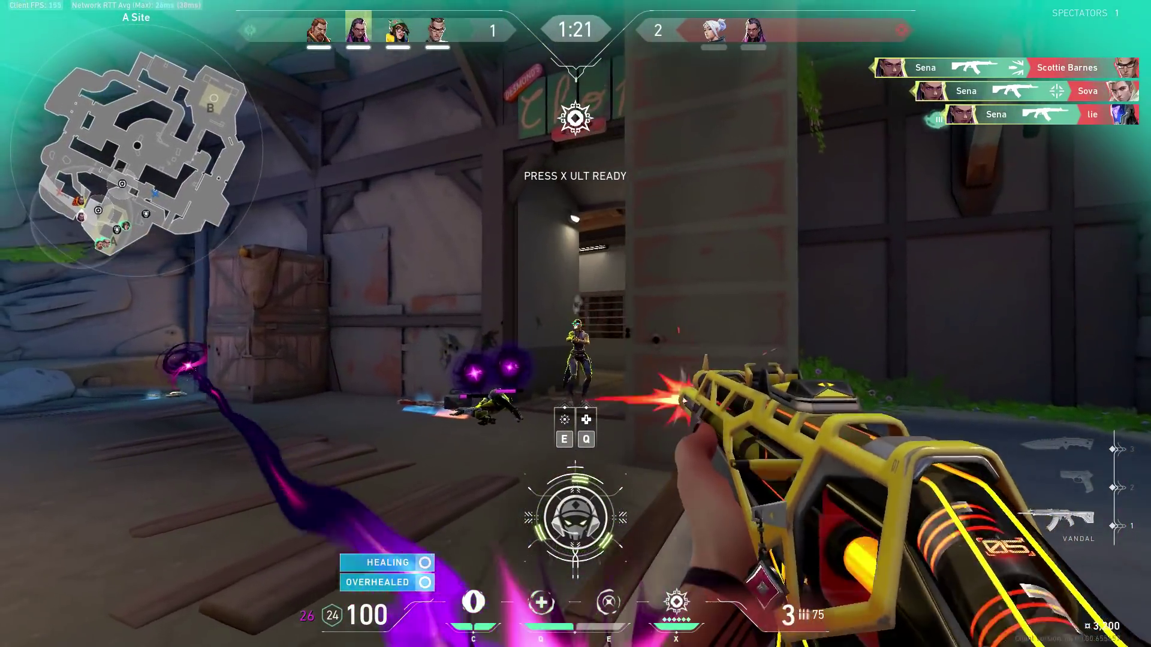
{"action": "left_click", "coordinate": [576, 323]}
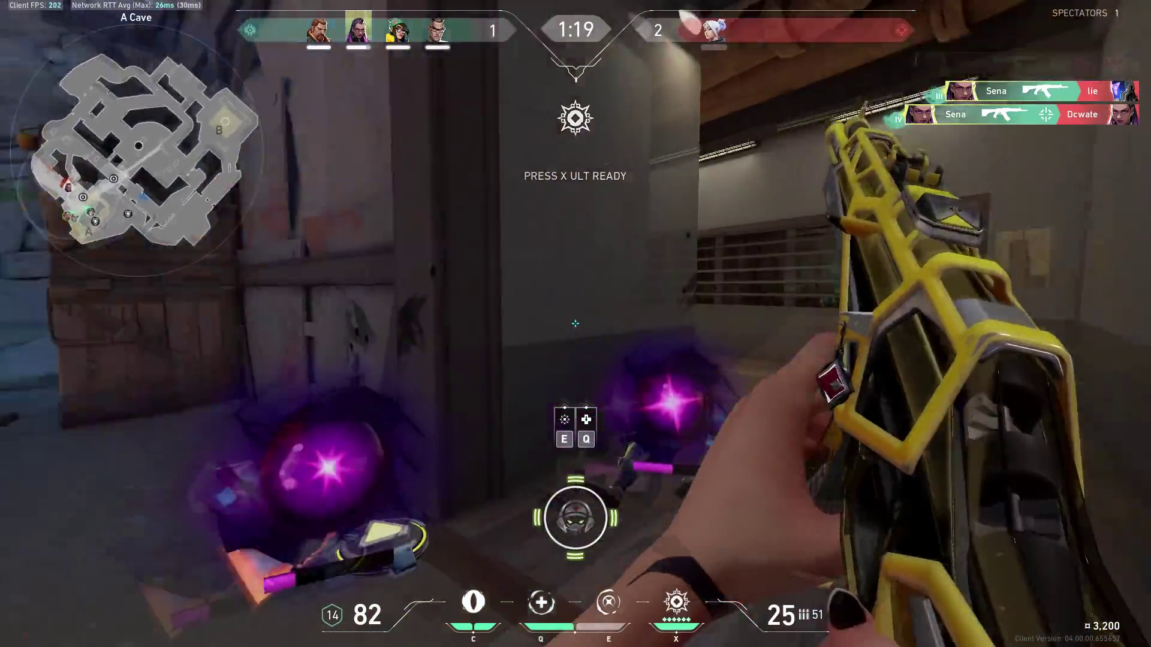
{"action": "key", "text": "e"}
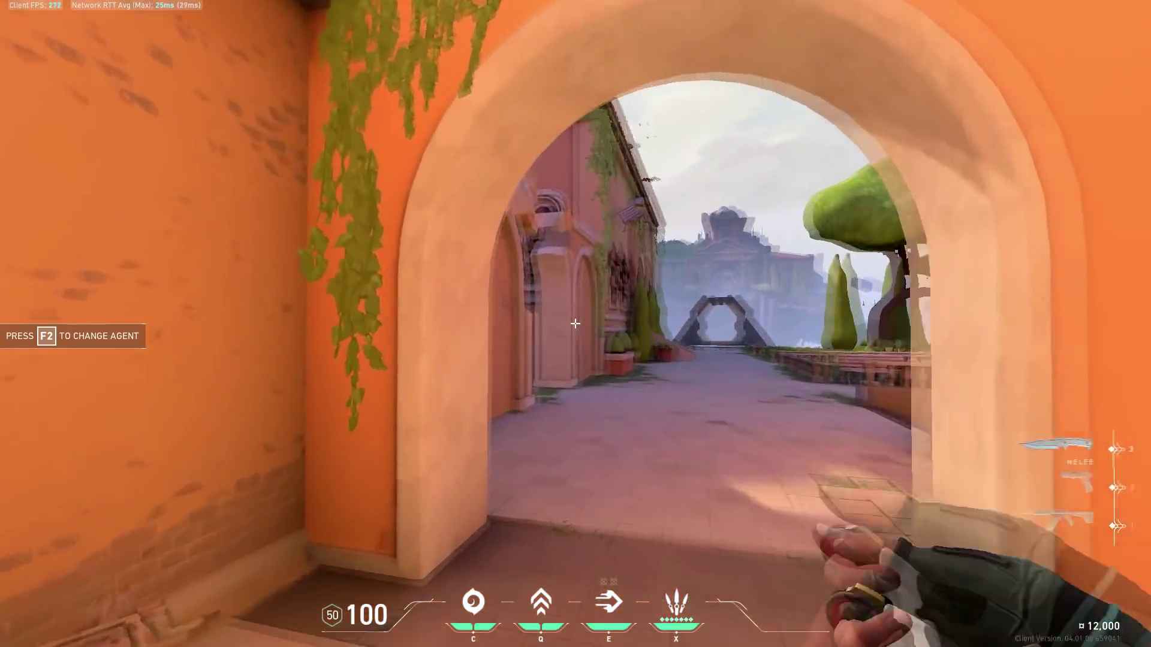
Walk through the archway and around the terrace to test in-game smoothness
{"action": "key", "text": "w"}
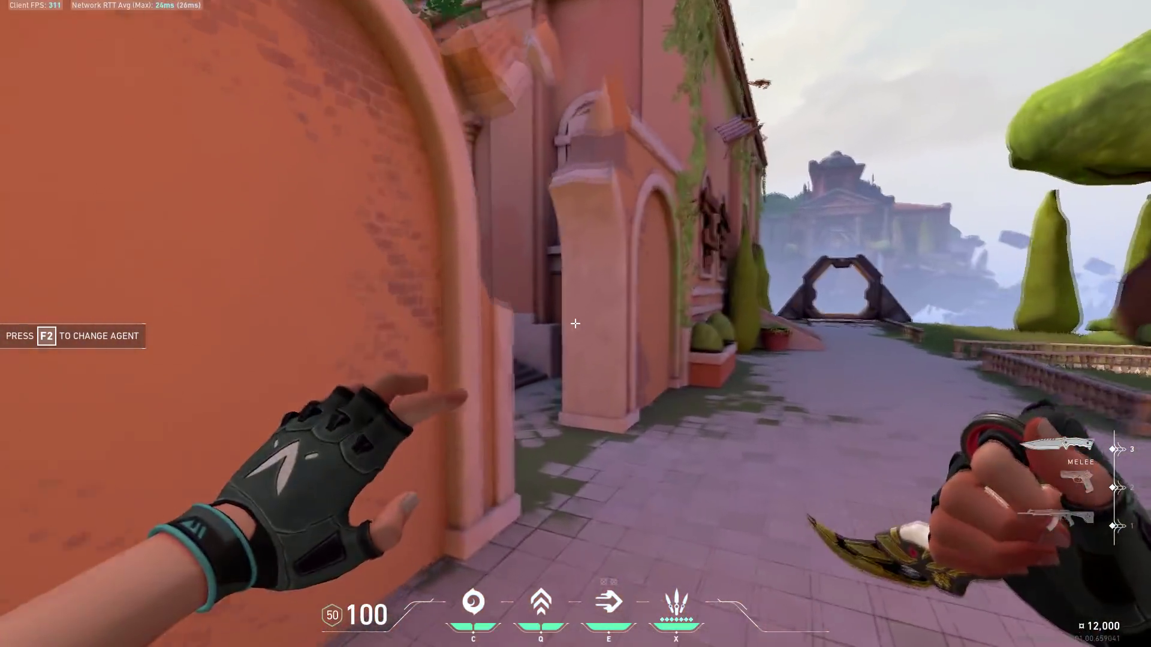
{"action": "key", "text": "w"}
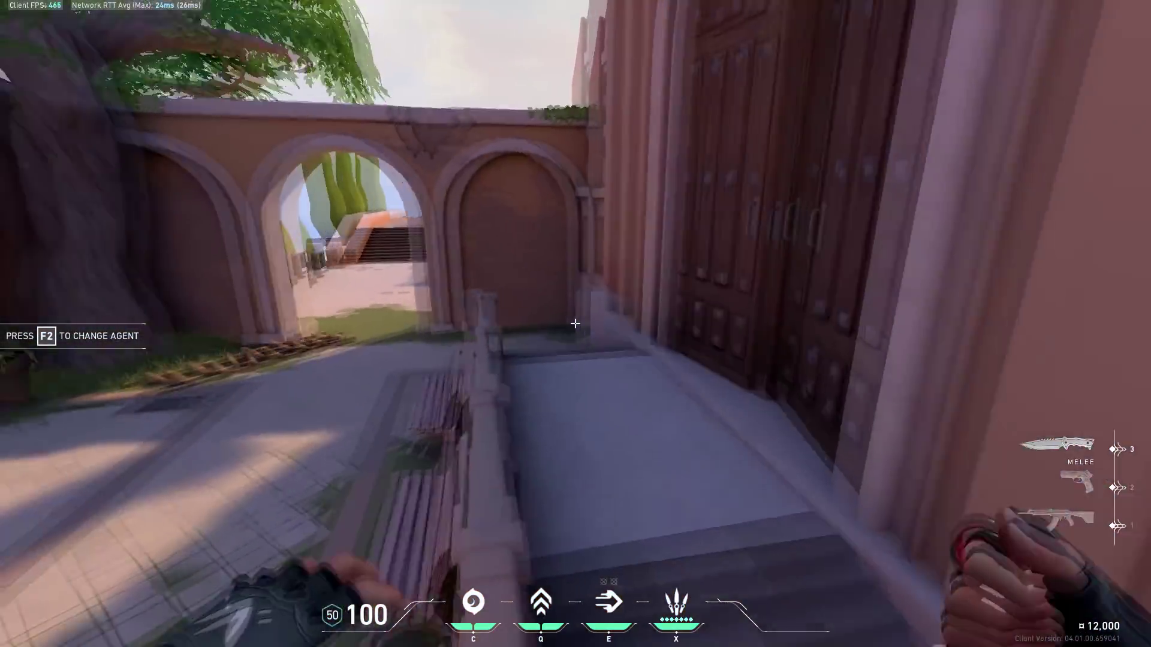
{"action": "key", "text": "w"}
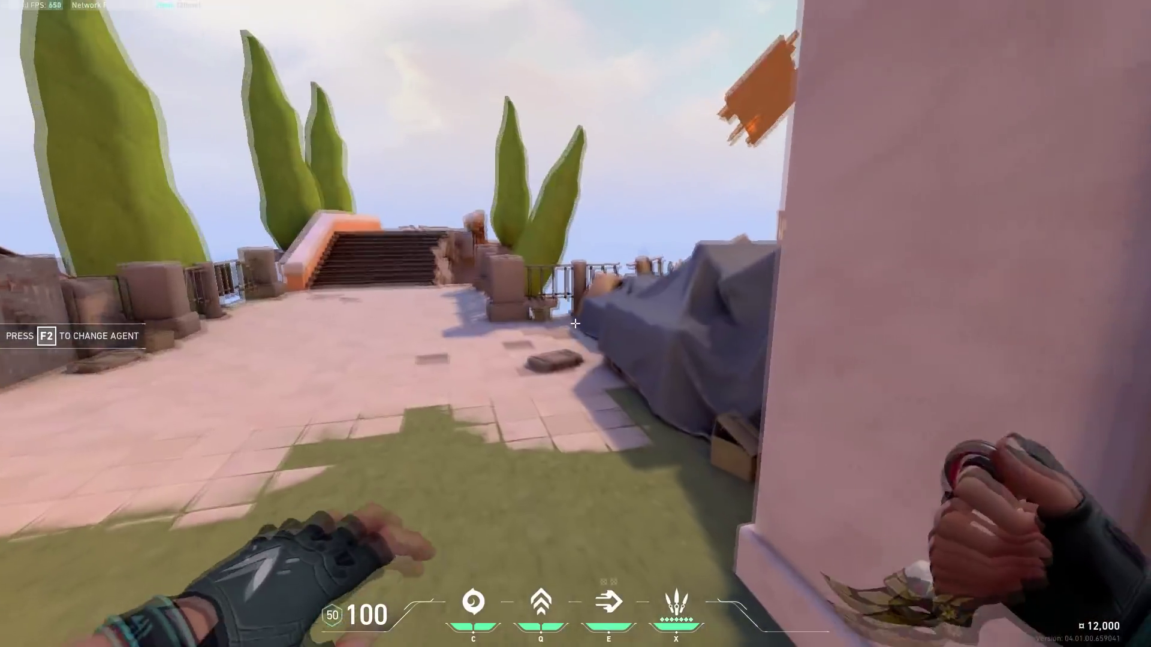
{"action": "key", "text": "w"}
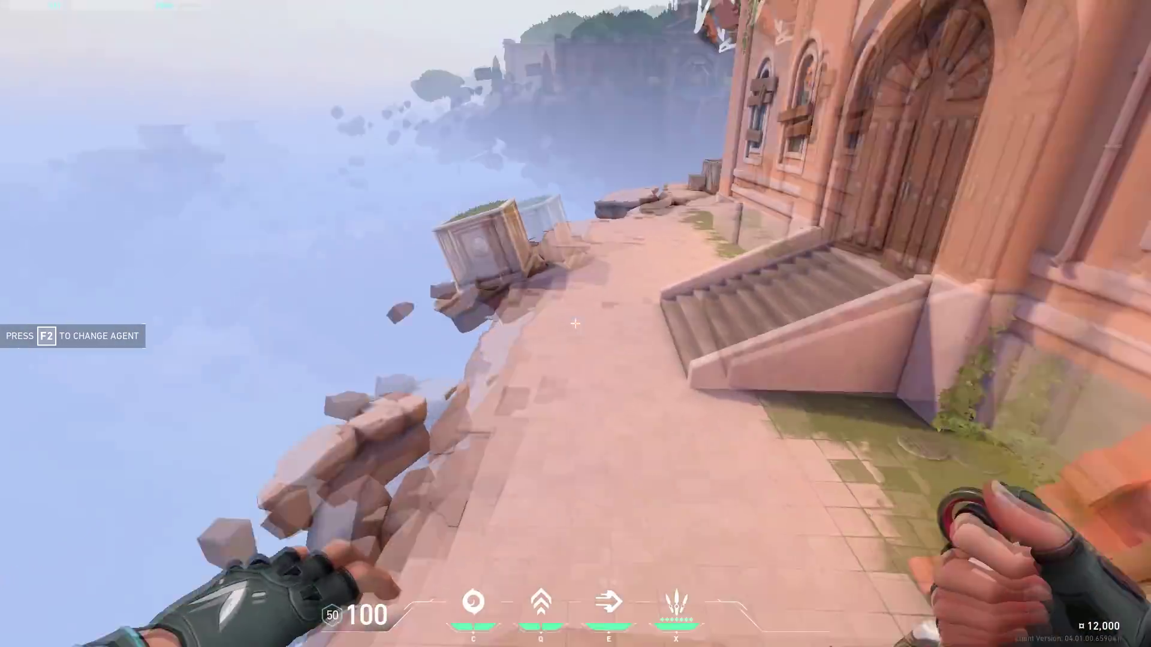
{"action": "key", "text": "w"}
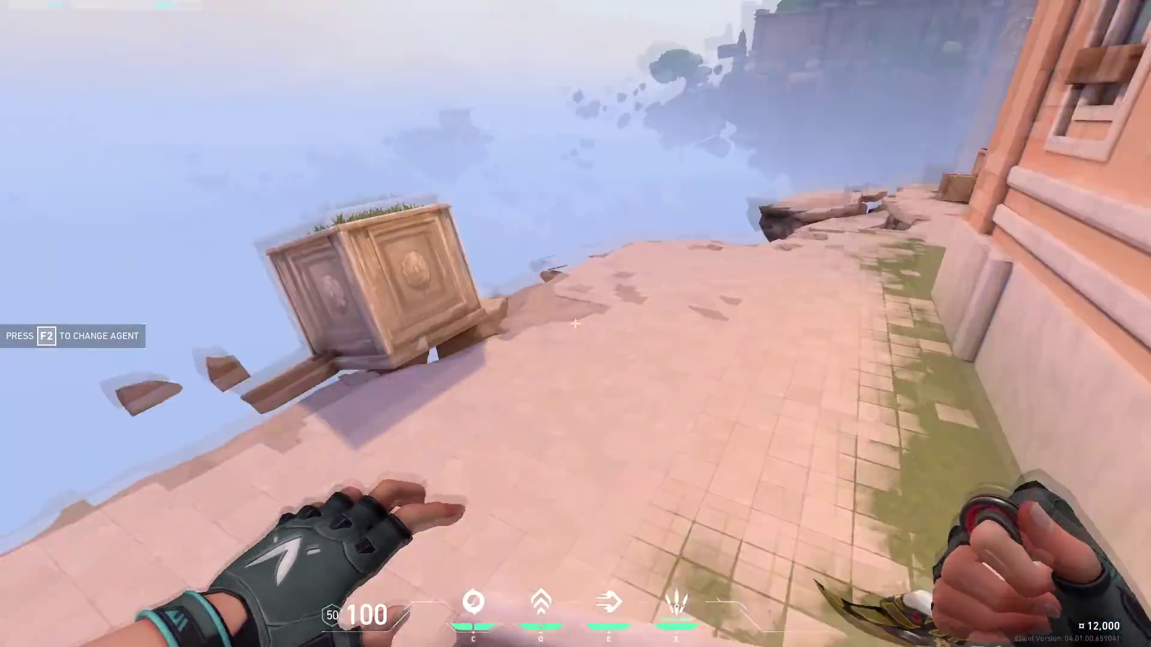
{"action": "key", "text": "w"}
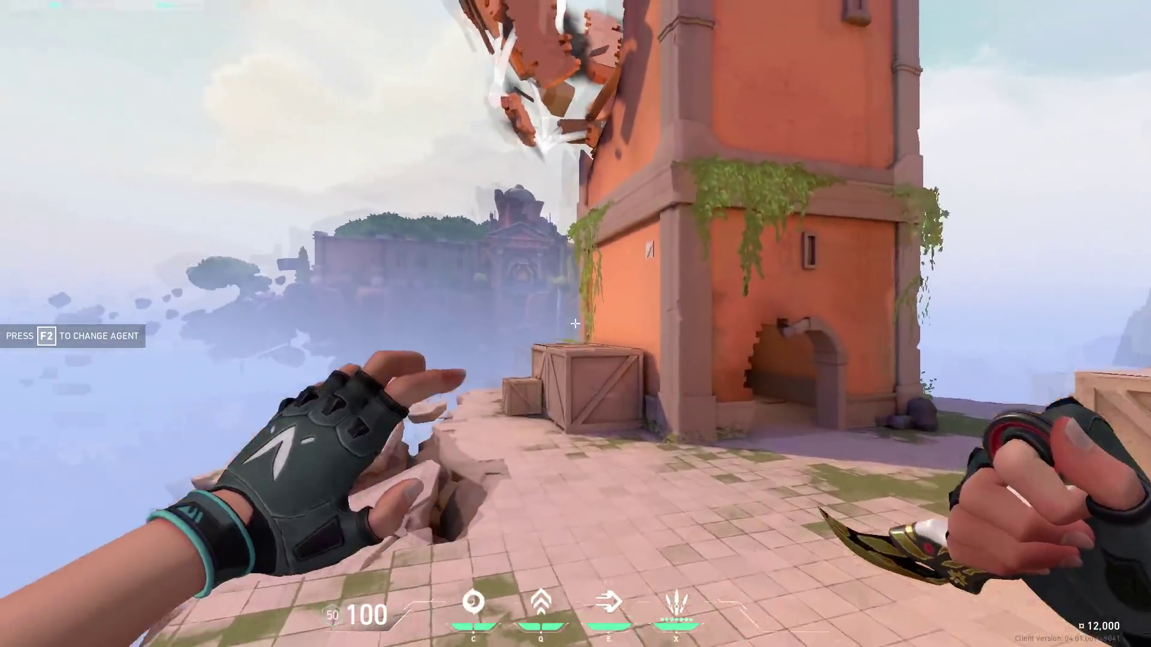
Cycle through the rifle, Classic pistol and knife, then swing the knife several times
{"action": "key", "text": "1"}
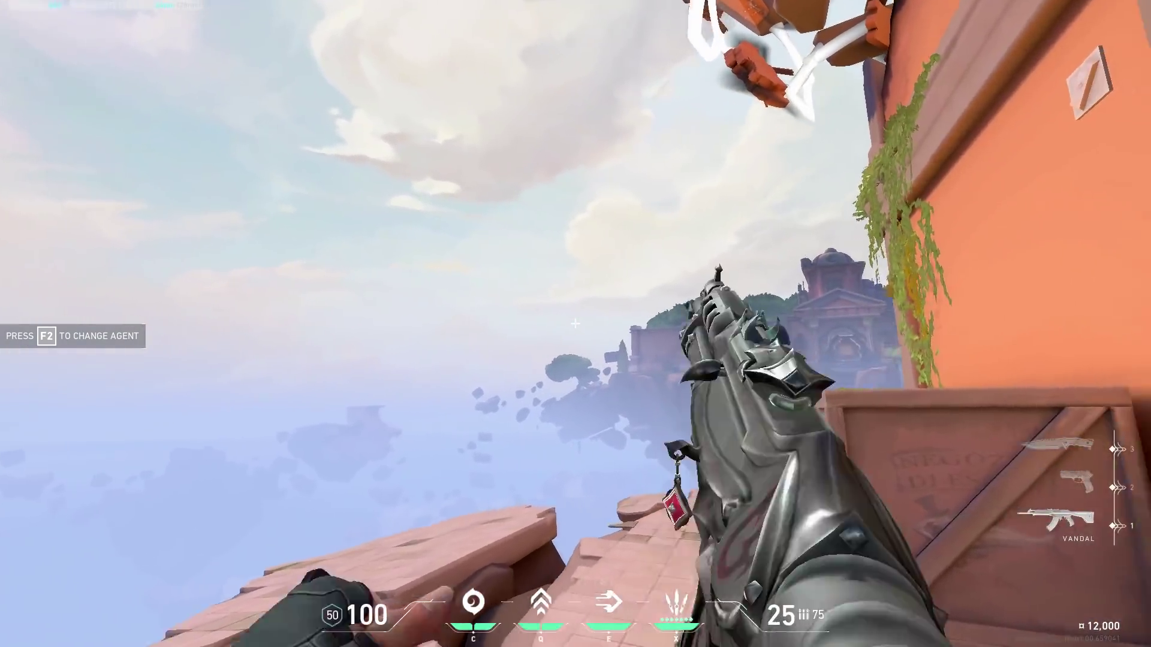
{"action": "key", "text": "2"}
{"action": "key", "text": "3"}
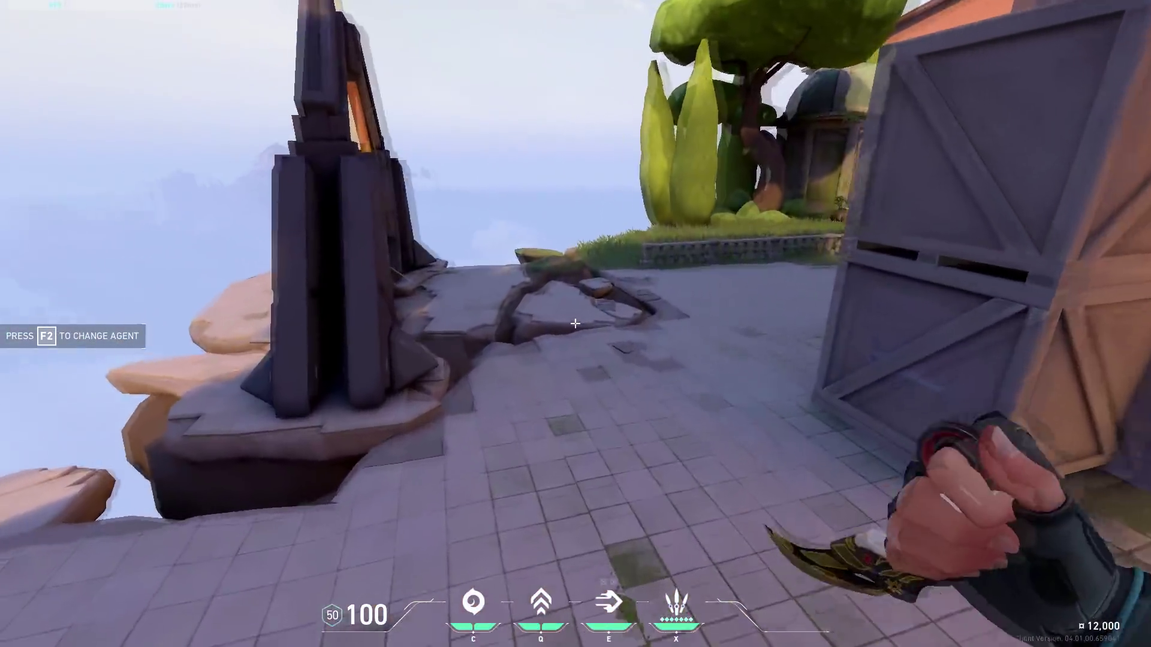
{"action": "left_click", "coordinate": [576, 324]}
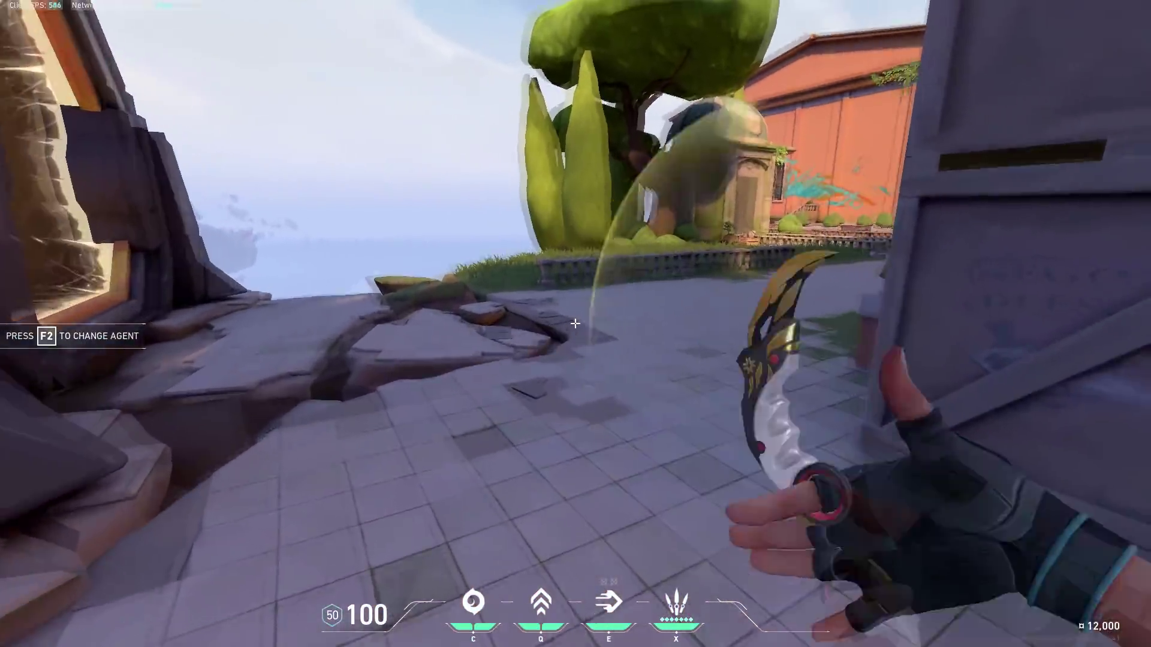
{"action": "left_click", "coordinate": [576, 324]}
{"action": "left_click", "coordinate": [575, 323]}
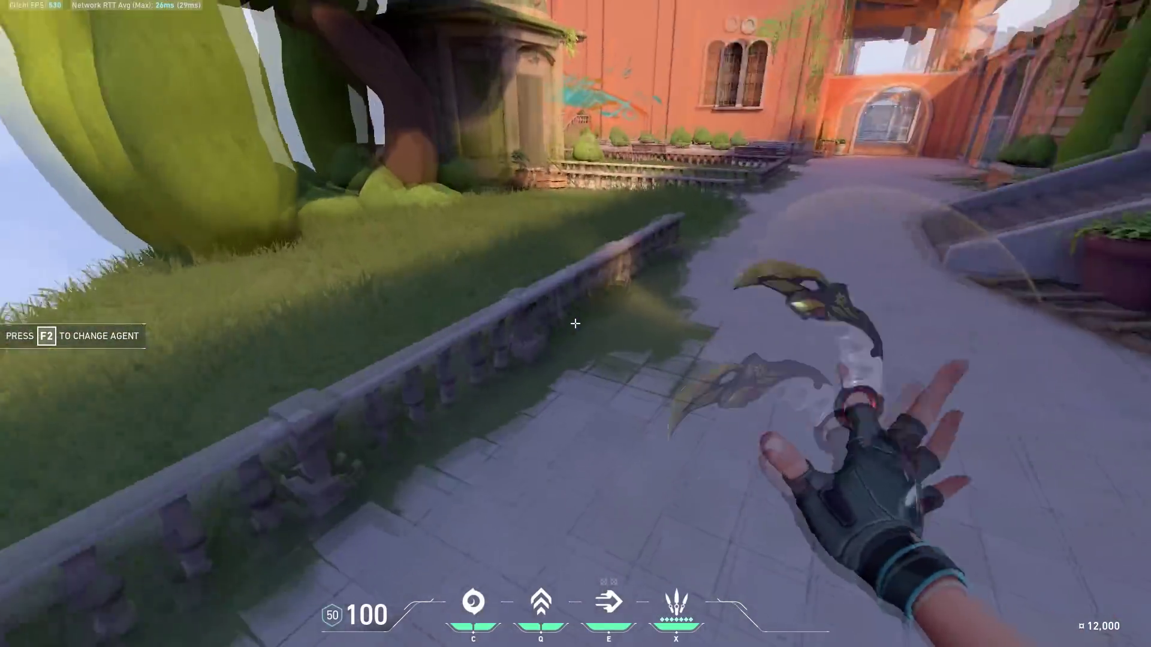
{"action": "left_click", "coordinate": [576, 324]}
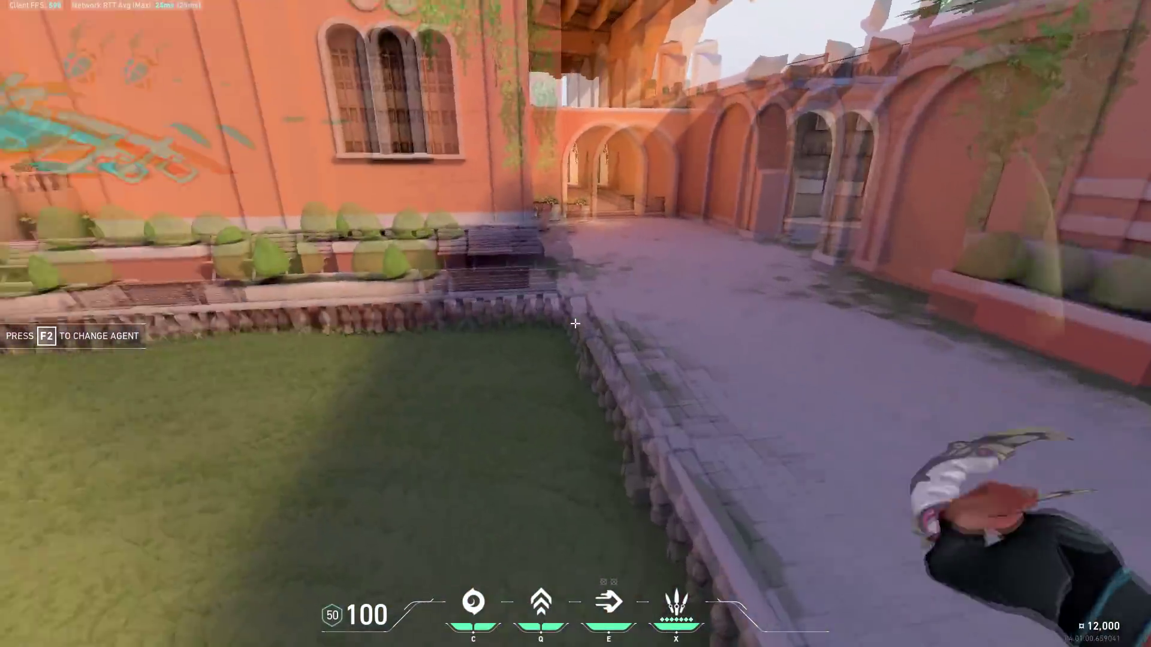
{"action": "left_click", "coordinate": [575, 324]}
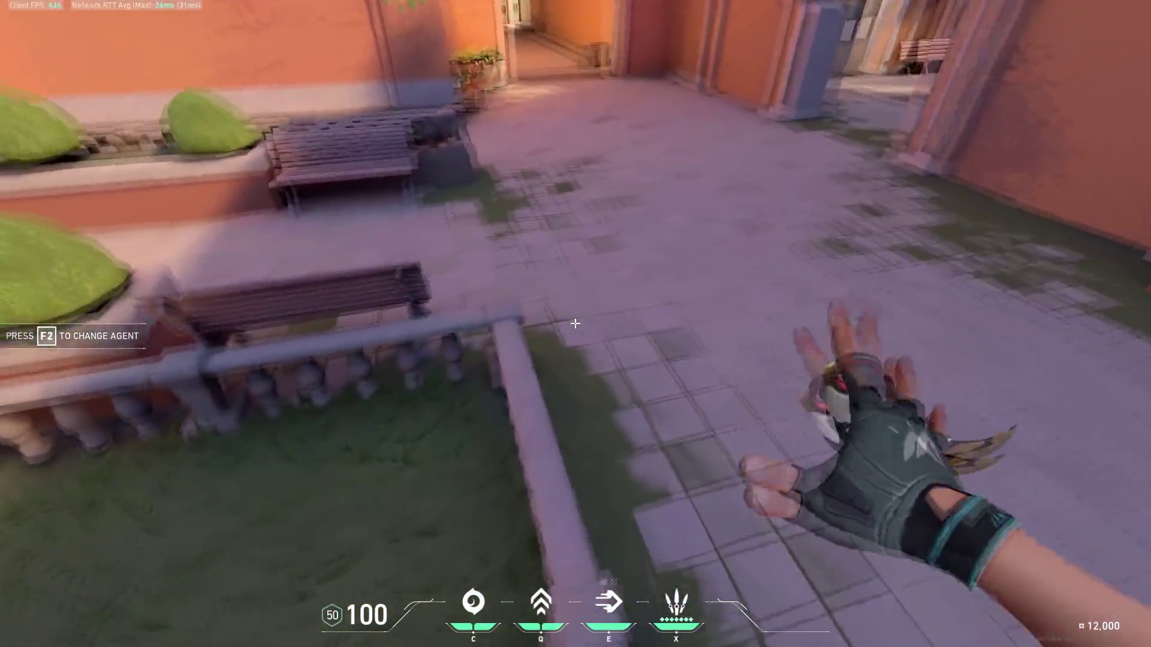